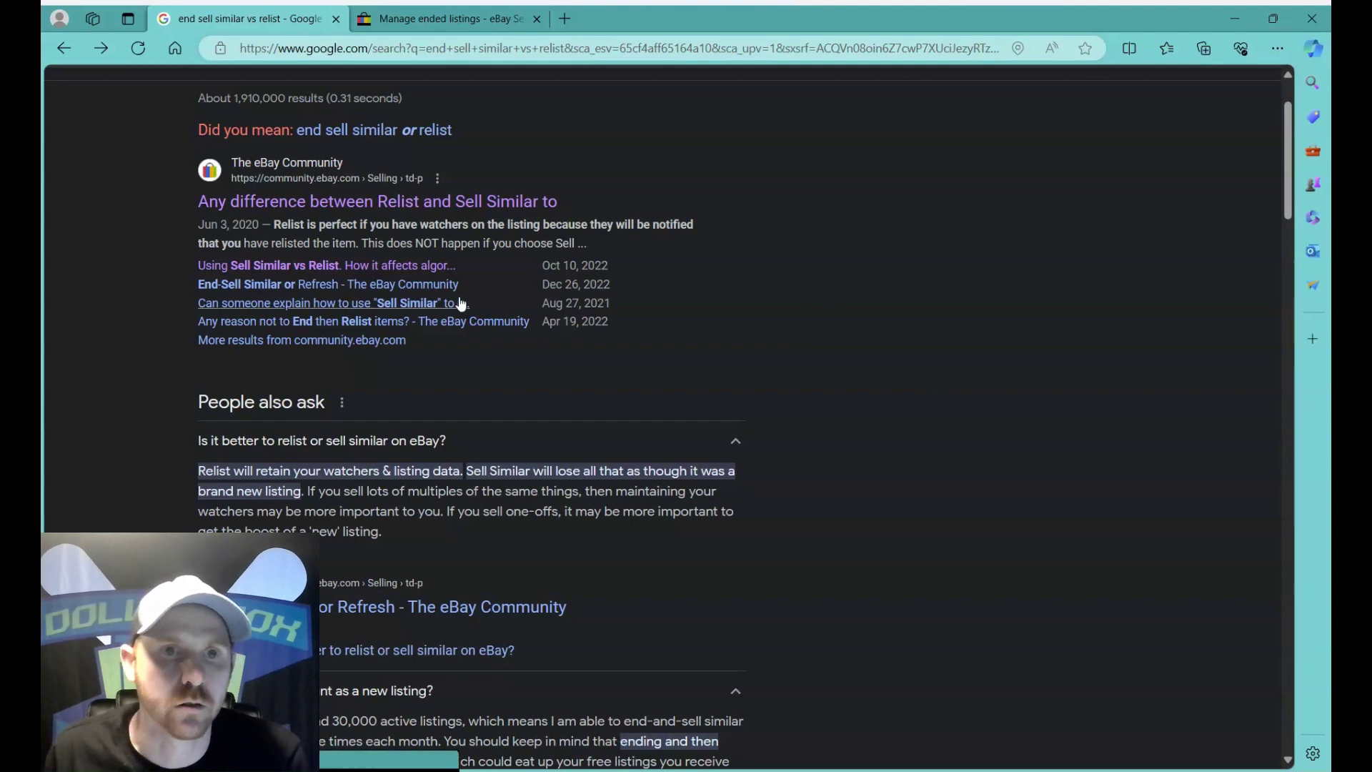
Read the Google results comparing Relist with Sell Similar, then return to the eBay unsold listings tab
{"action": "scroll", "coordinate": [461, 307], "scroll_direction": "down", "scroll_amount": 1}
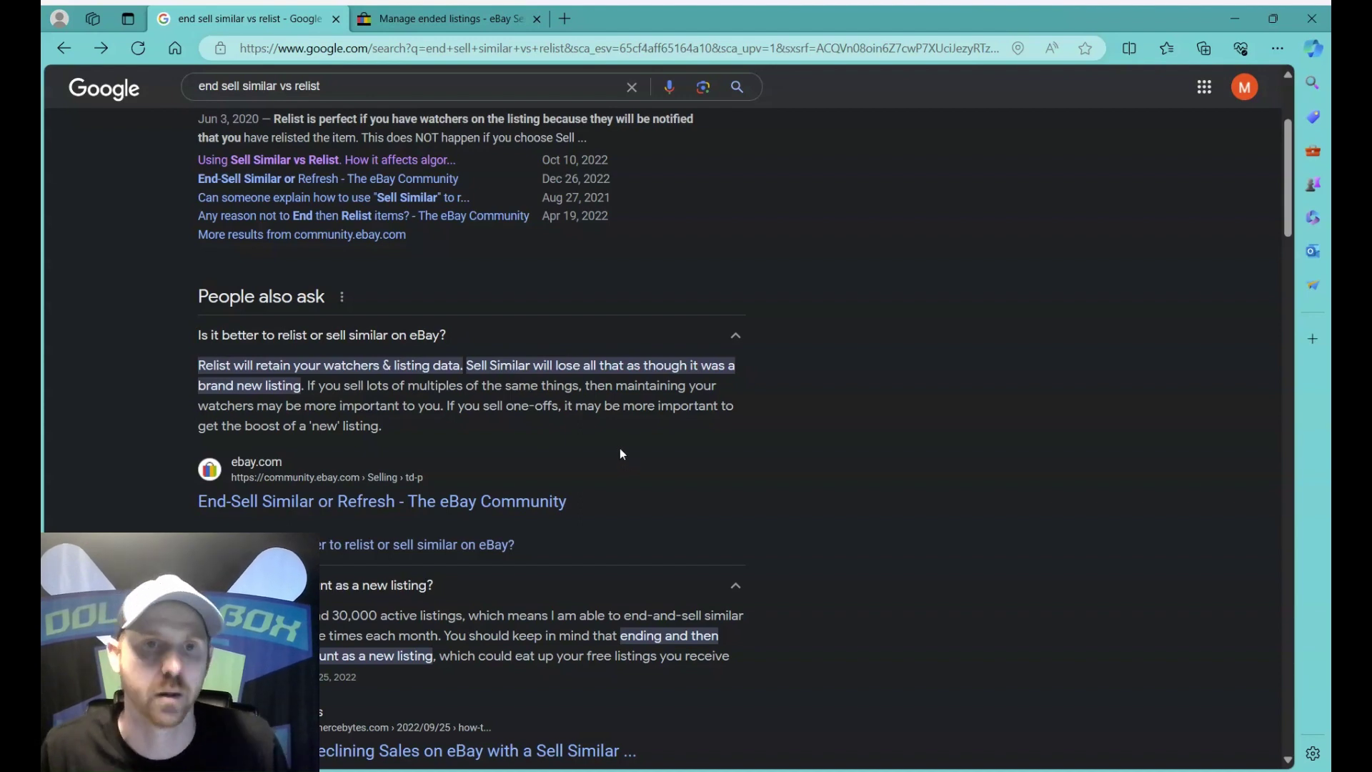
{"action": "scroll", "coordinate": [619, 448], "scroll_direction": "up", "scroll_amount": 2}
{"action": "left_click", "coordinate": [432, 19]}
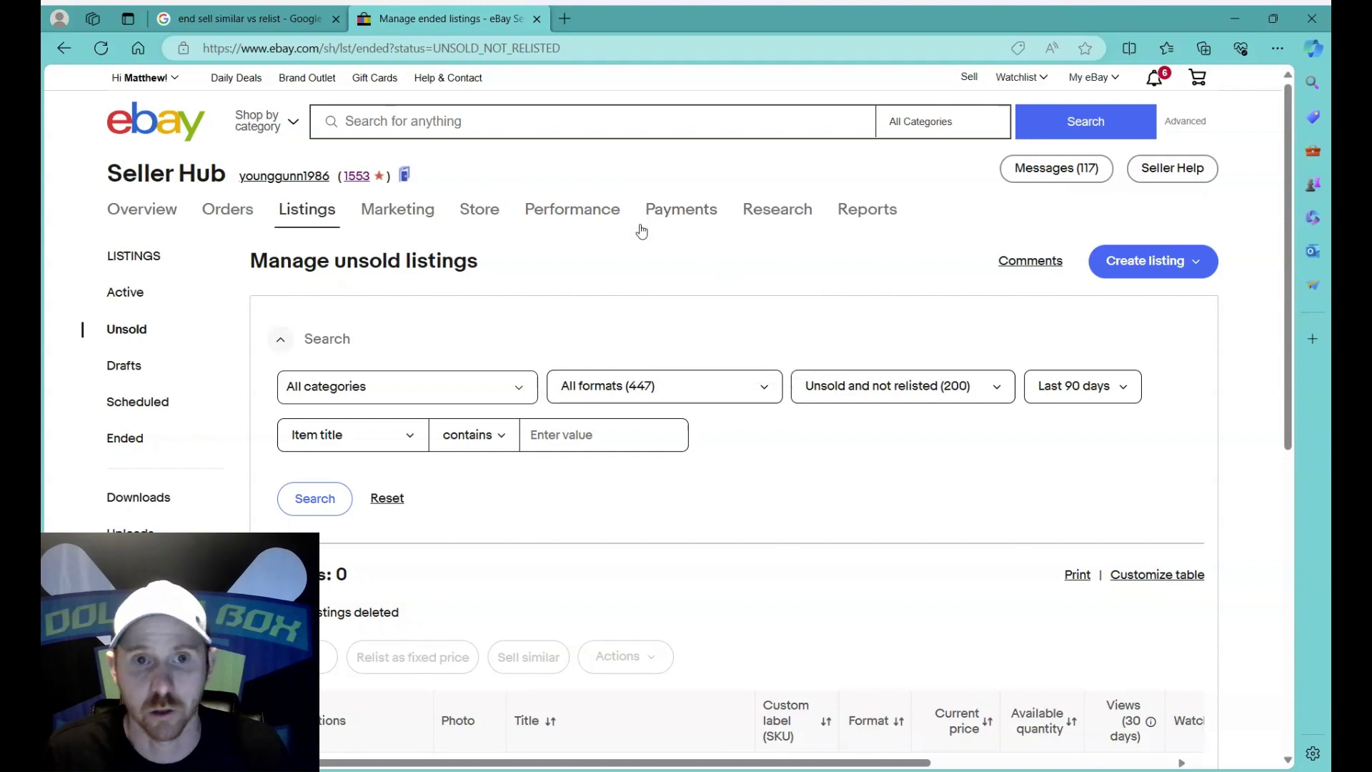
{"action": "scroll", "coordinate": [637, 254], "scroll_direction": "down", "scroll_amount": 2}
{"action": "scroll", "coordinate": [638, 256], "scroll_direction": "up", "scroll_amount": 2}
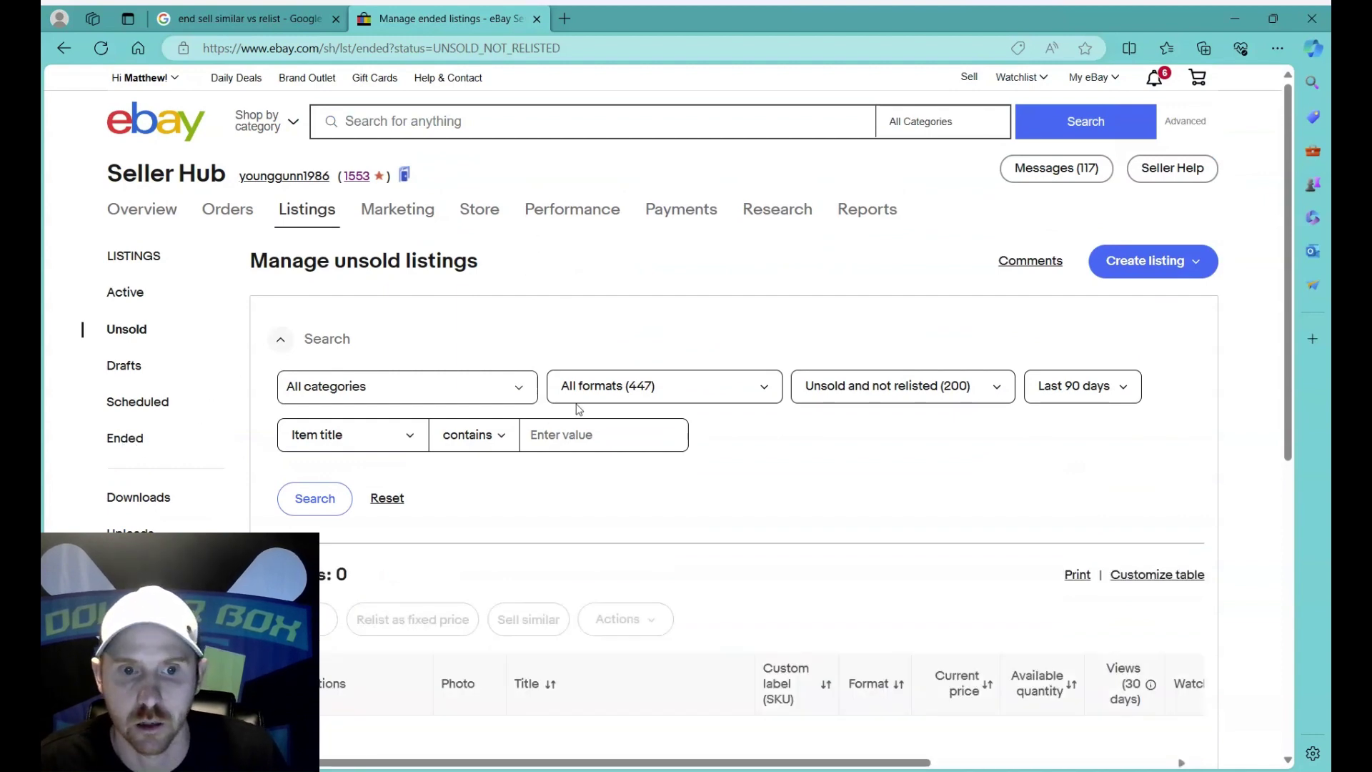
{"action": "scroll", "coordinate": [579, 409], "scroll_direction": "down", "scroll_amount": 5}
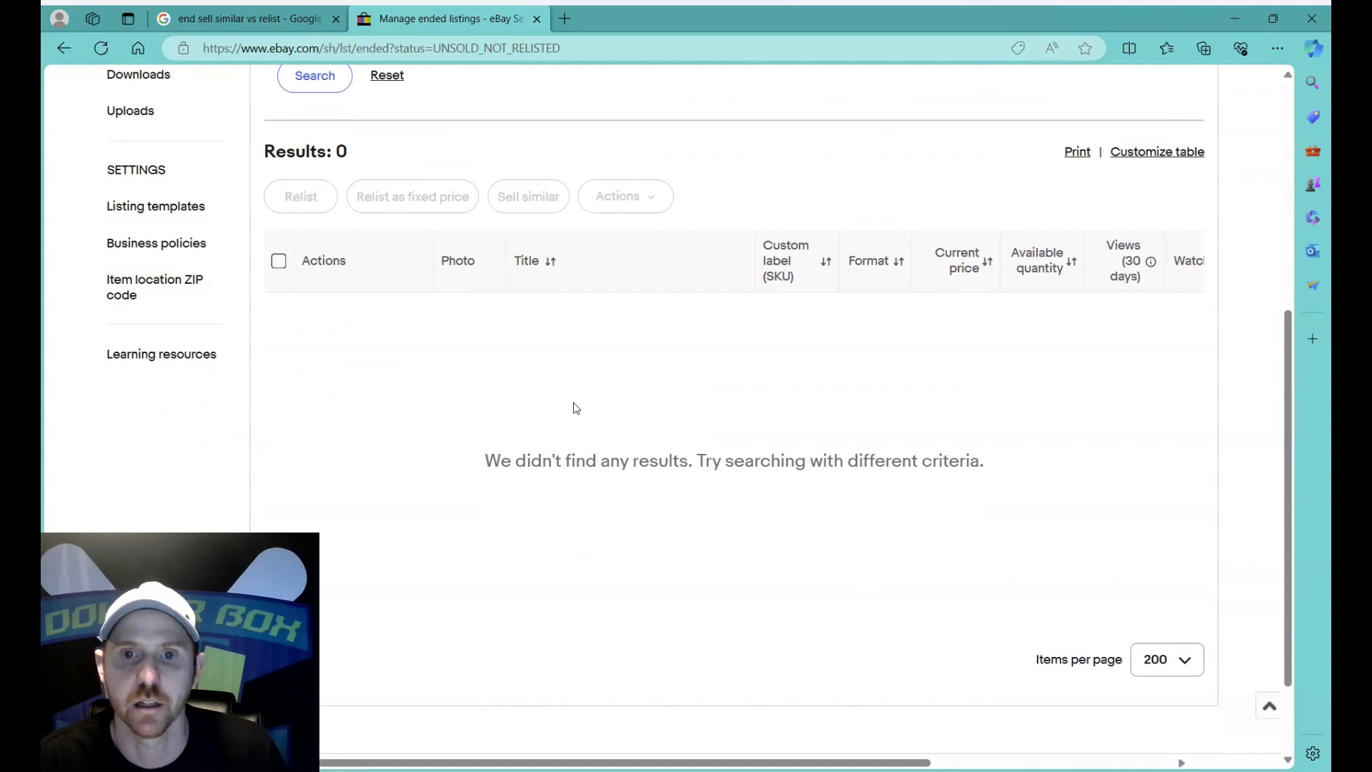
{"action": "scroll", "coordinate": [576, 408], "scroll_direction": "up", "scroll_amount": 1}
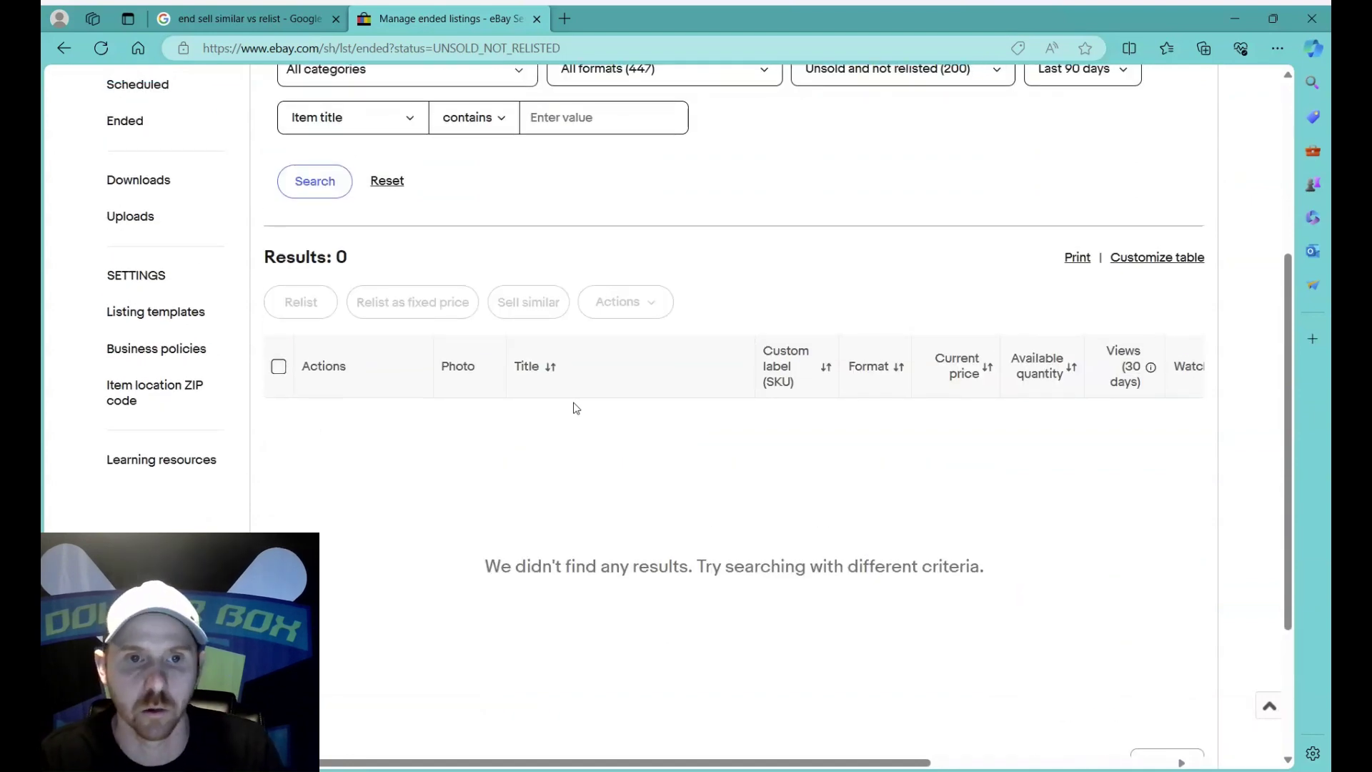
{"action": "scroll", "coordinate": [569, 405], "scroll_direction": "up", "scroll_amount": 3}
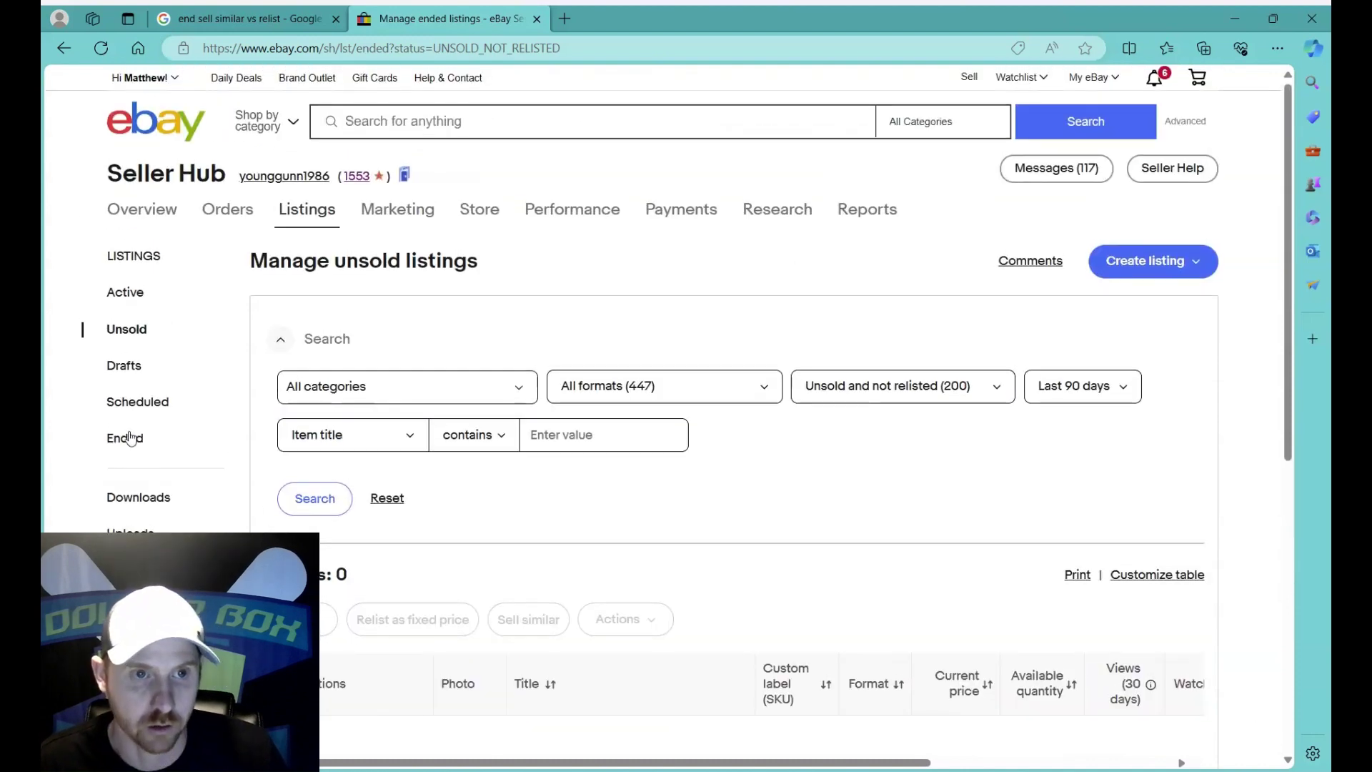
Show the 828 active listings, select all 200 on the first page, and list their bulk actions
{"action": "left_click", "coordinate": [126, 293]}
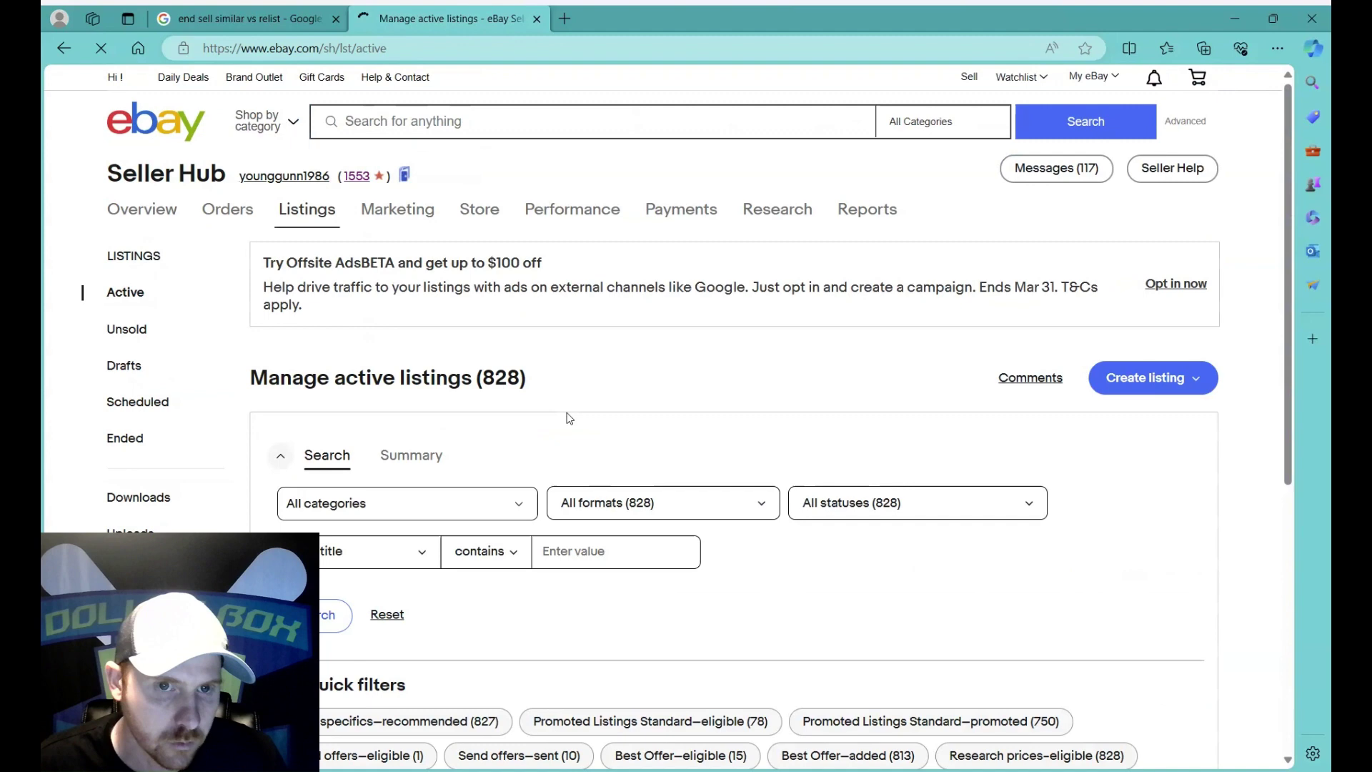
{"action": "scroll", "coordinate": [569, 418], "scroll_direction": "down", "scroll_amount": 5}
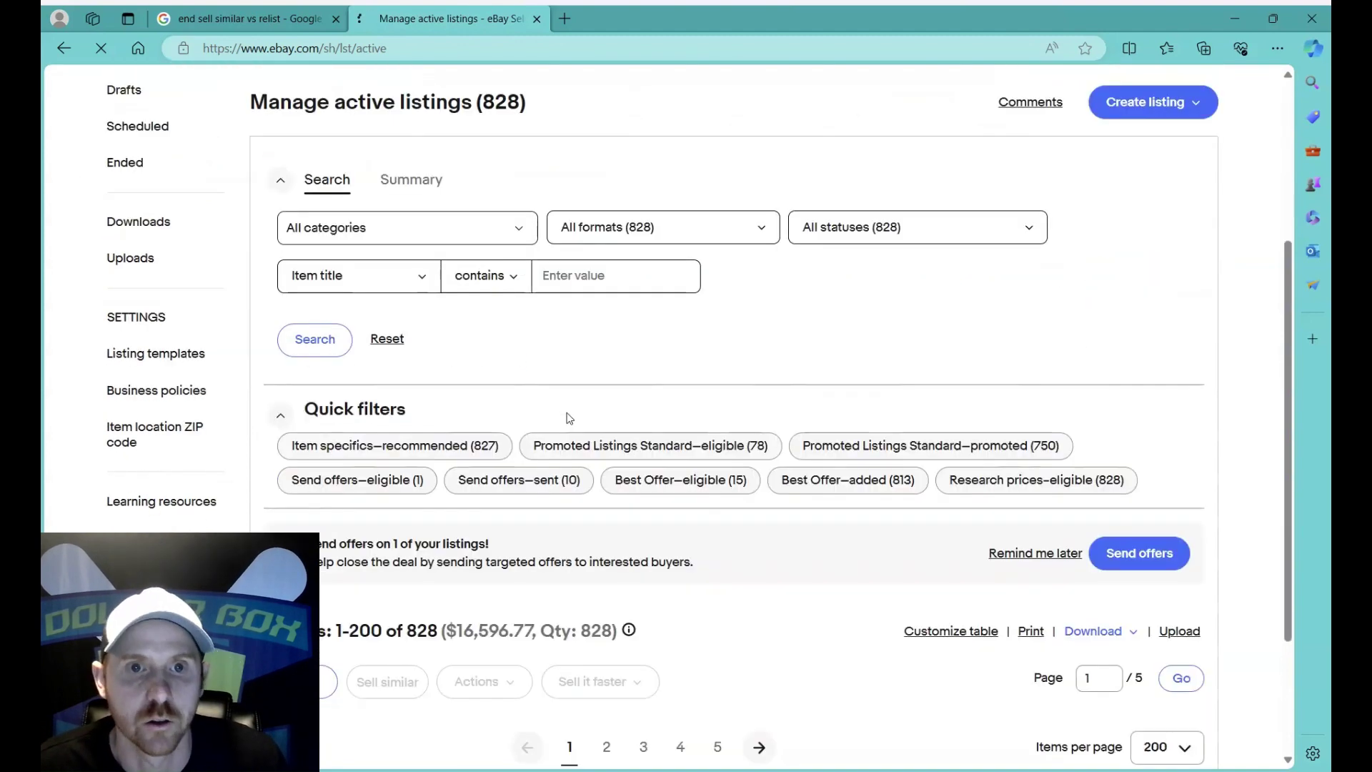
{"action": "scroll", "coordinate": [570, 418], "scroll_direction": "down", "scroll_amount": 3}
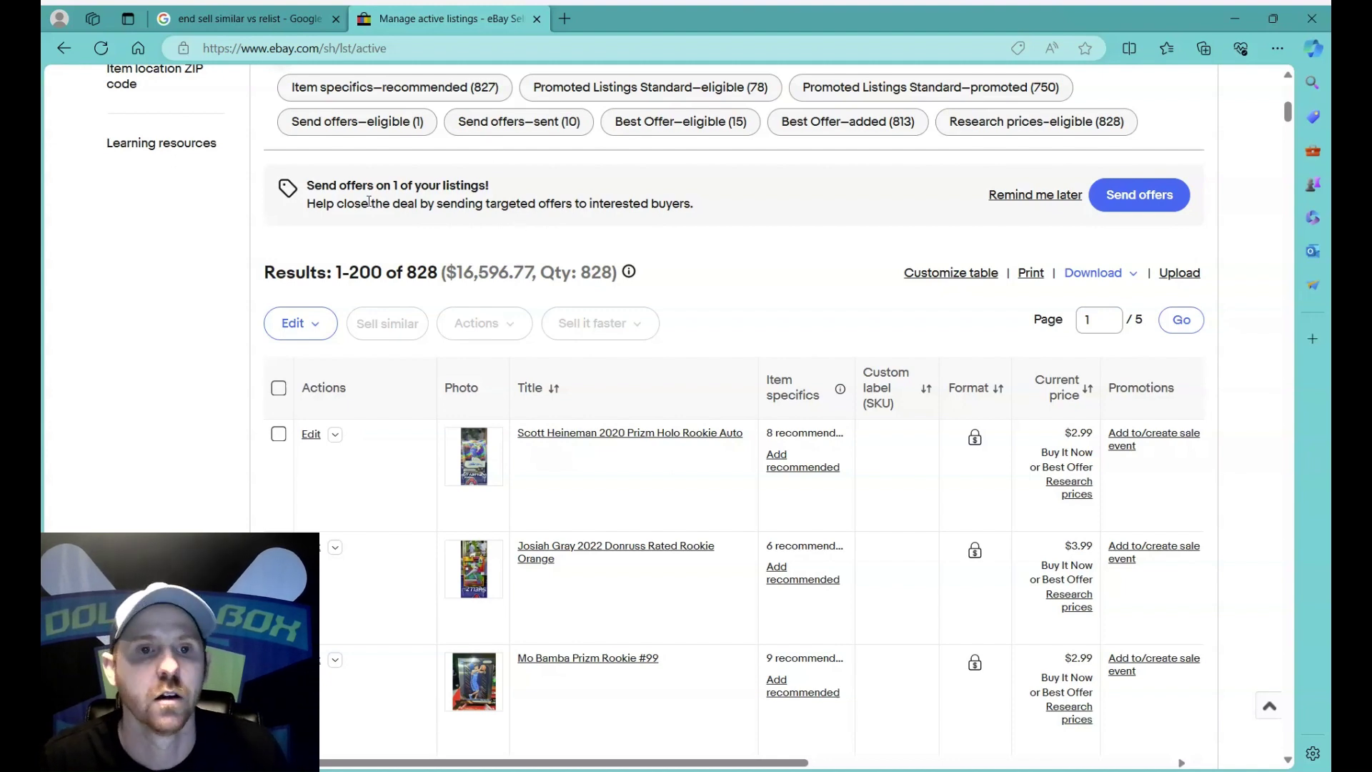
{"action": "left_click", "coordinate": [279, 388]}
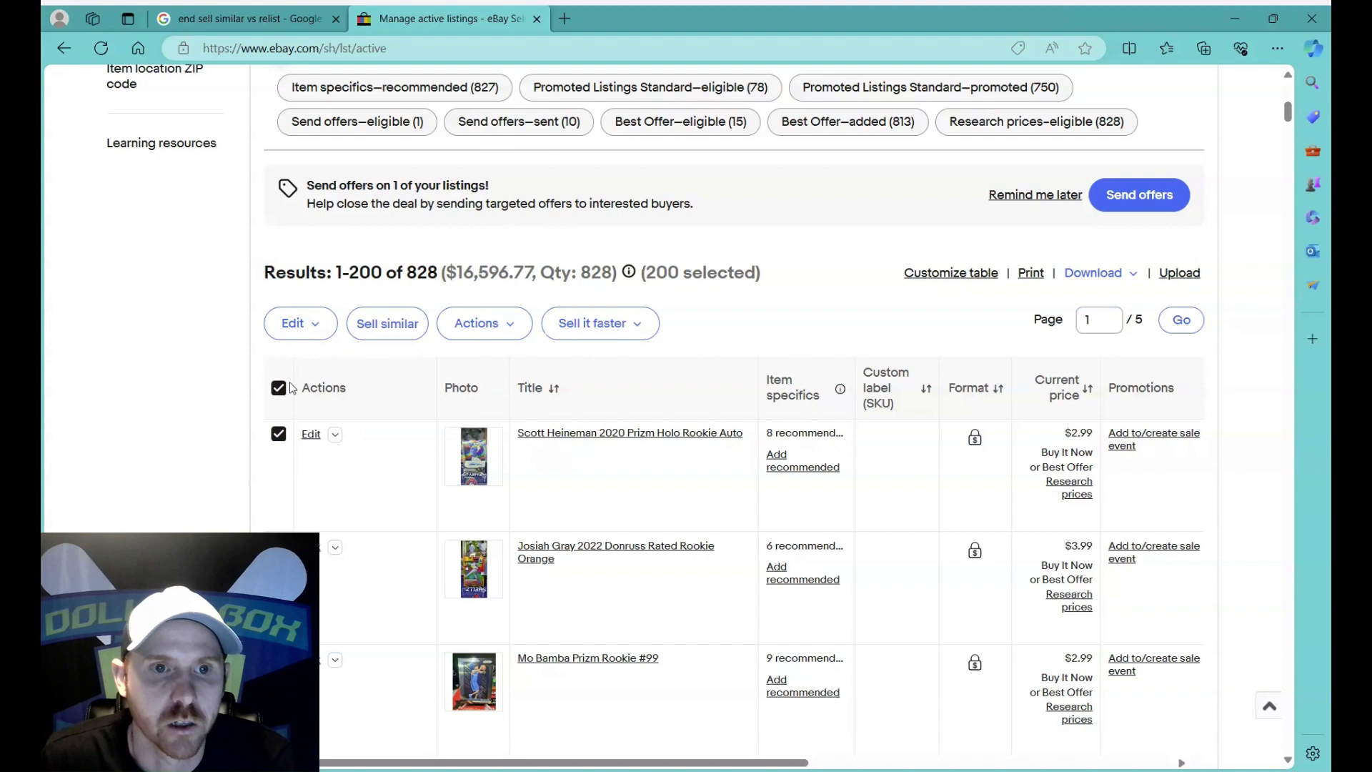
{"action": "left_click", "coordinate": [505, 330]}
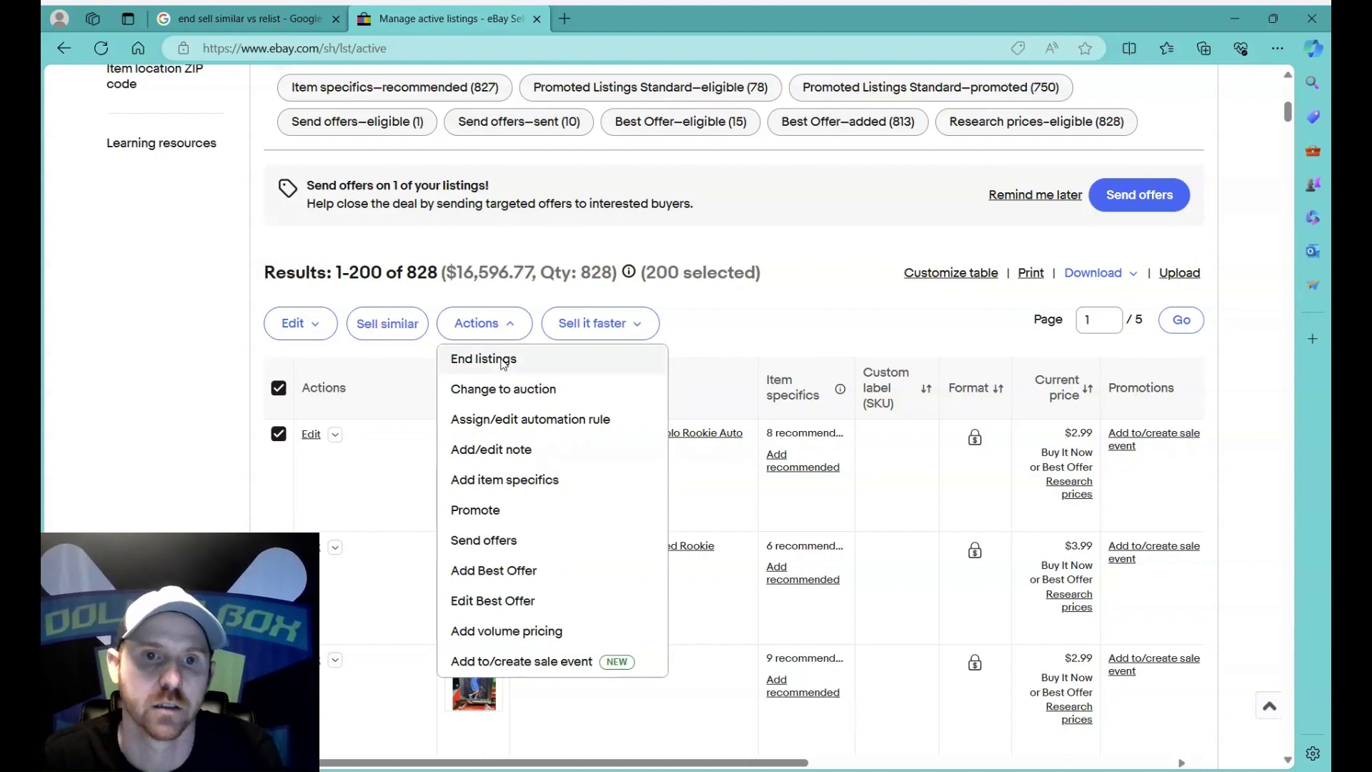
End the 200 selected listings, dropping the active count from 828 to 628
{"action": "left_click", "coordinate": [503, 362]}
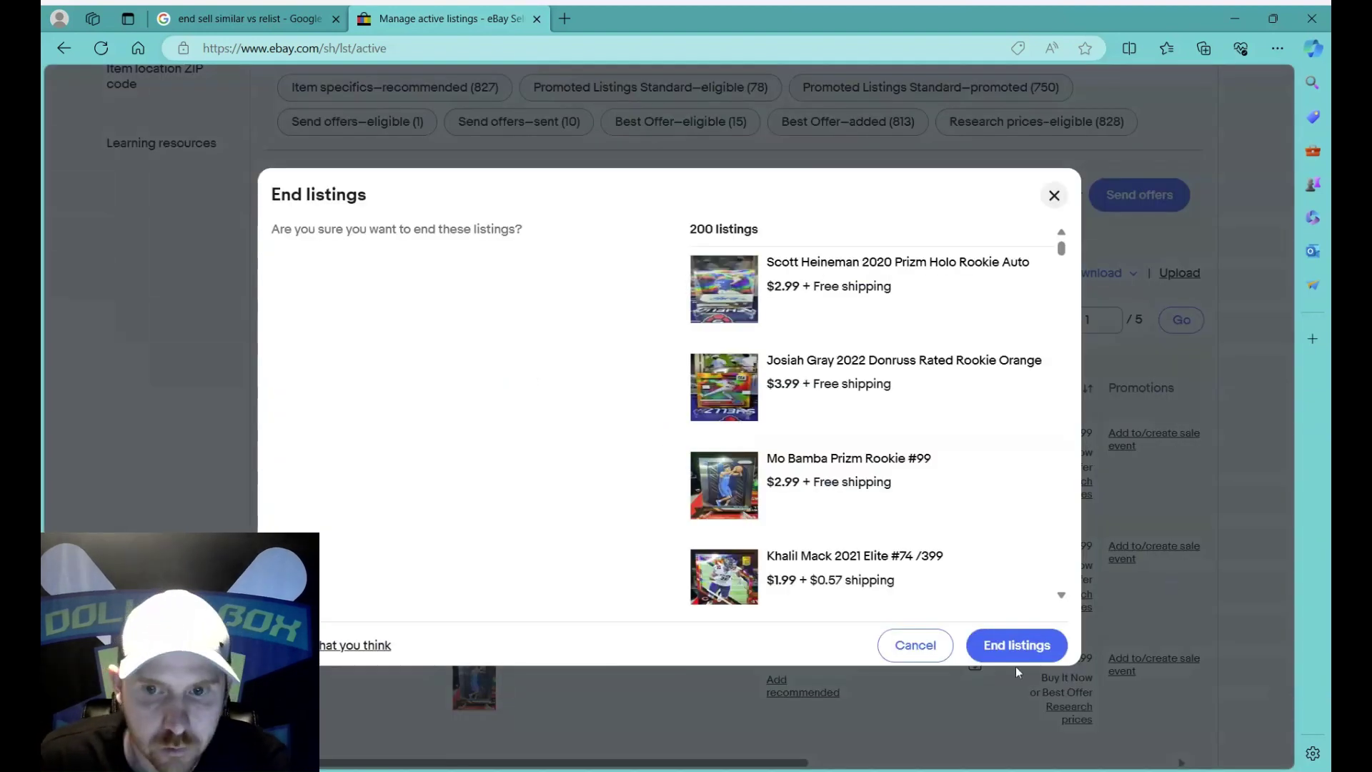
{"action": "left_click", "coordinate": [1018, 645]}
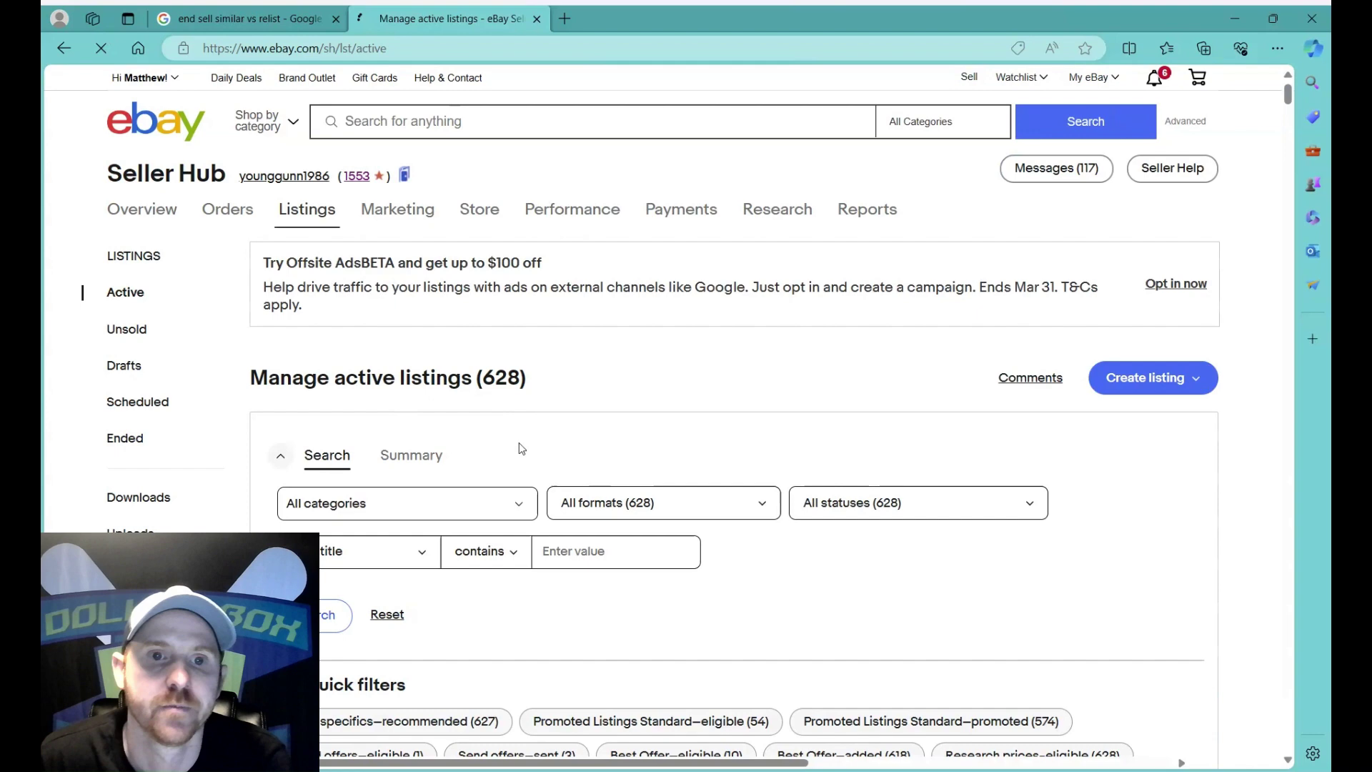
Select all 200 unsold listings and load them into the Sell similar bulk-edit page
{"action": "scroll", "coordinate": [521, 447], "scroll_direction": "down", "scroll_amount": 3}
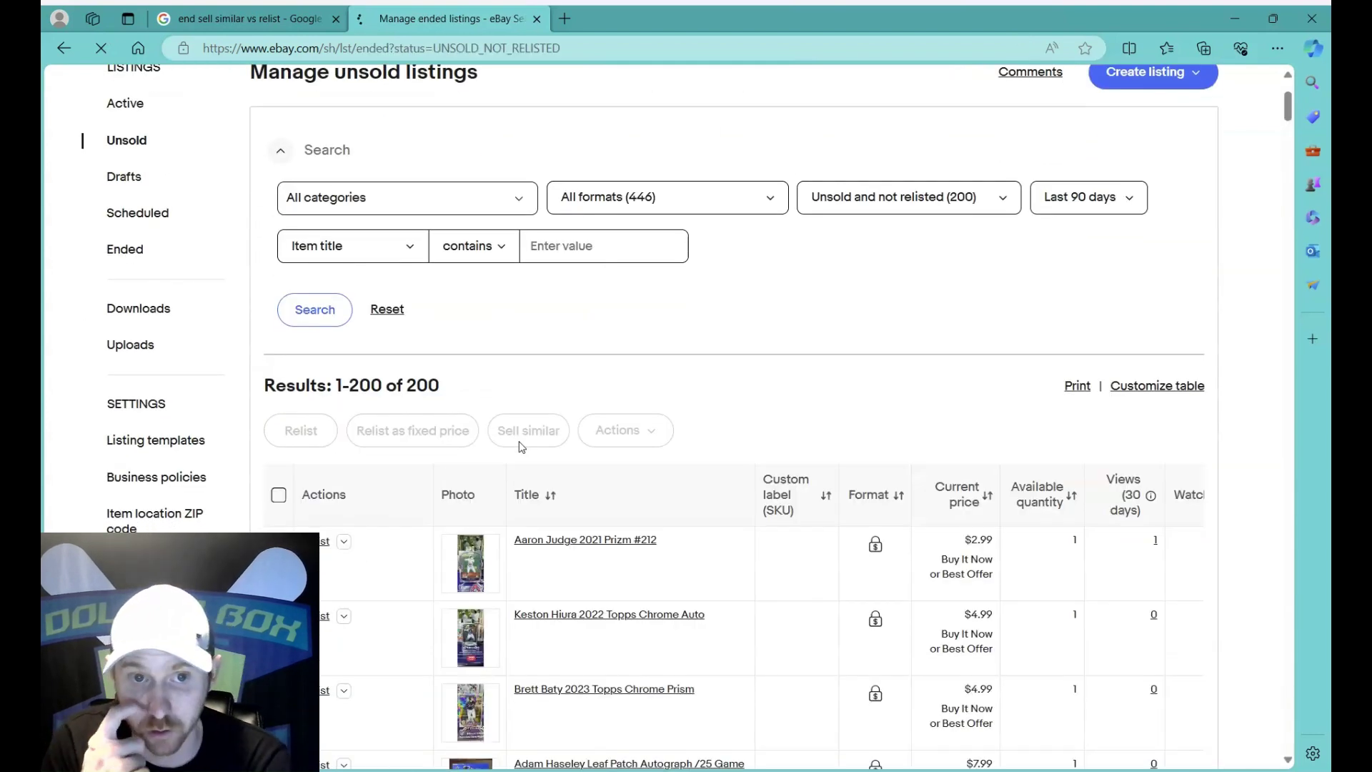
{"action": "scroll", "coordinate": [501, 450], "scroll_direction": "down", "scroll_amount": 3}
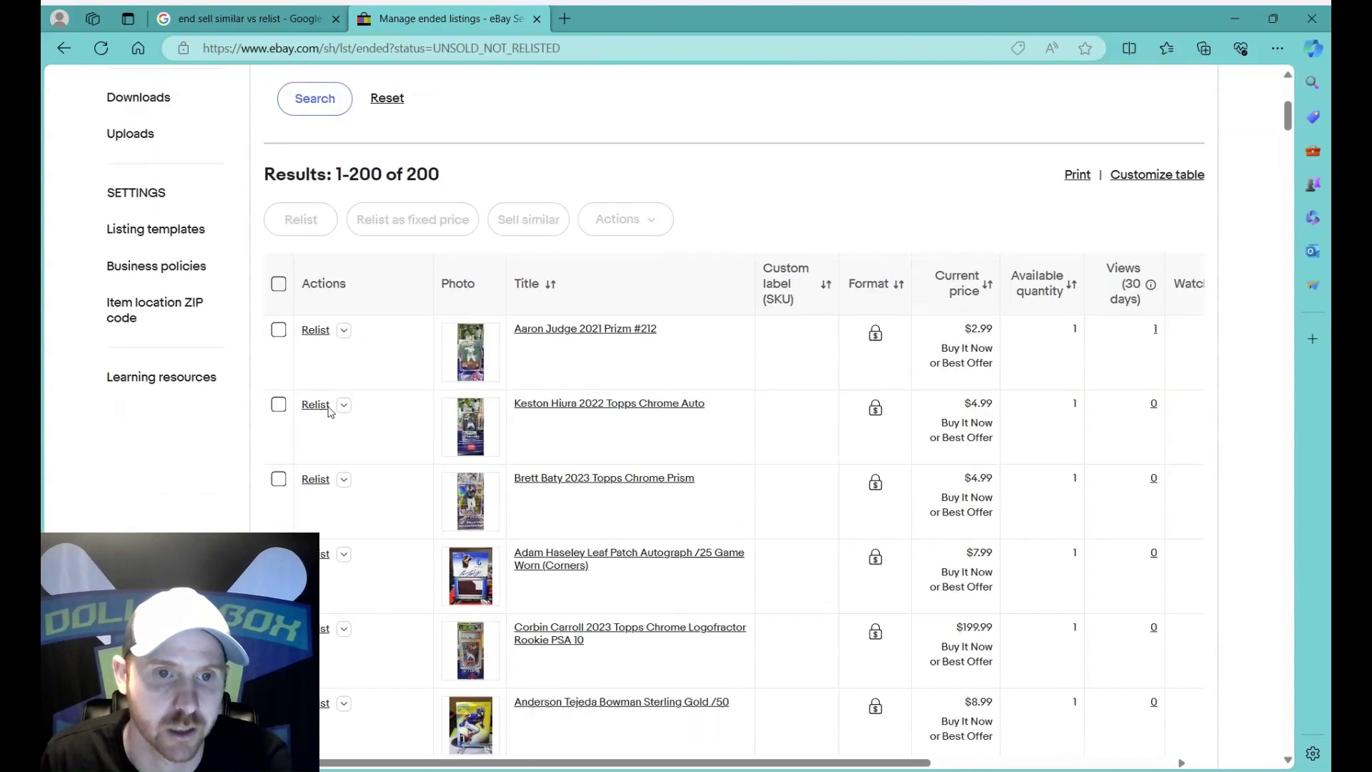
{"action": "left_click", "coordinate": [279, 285]}
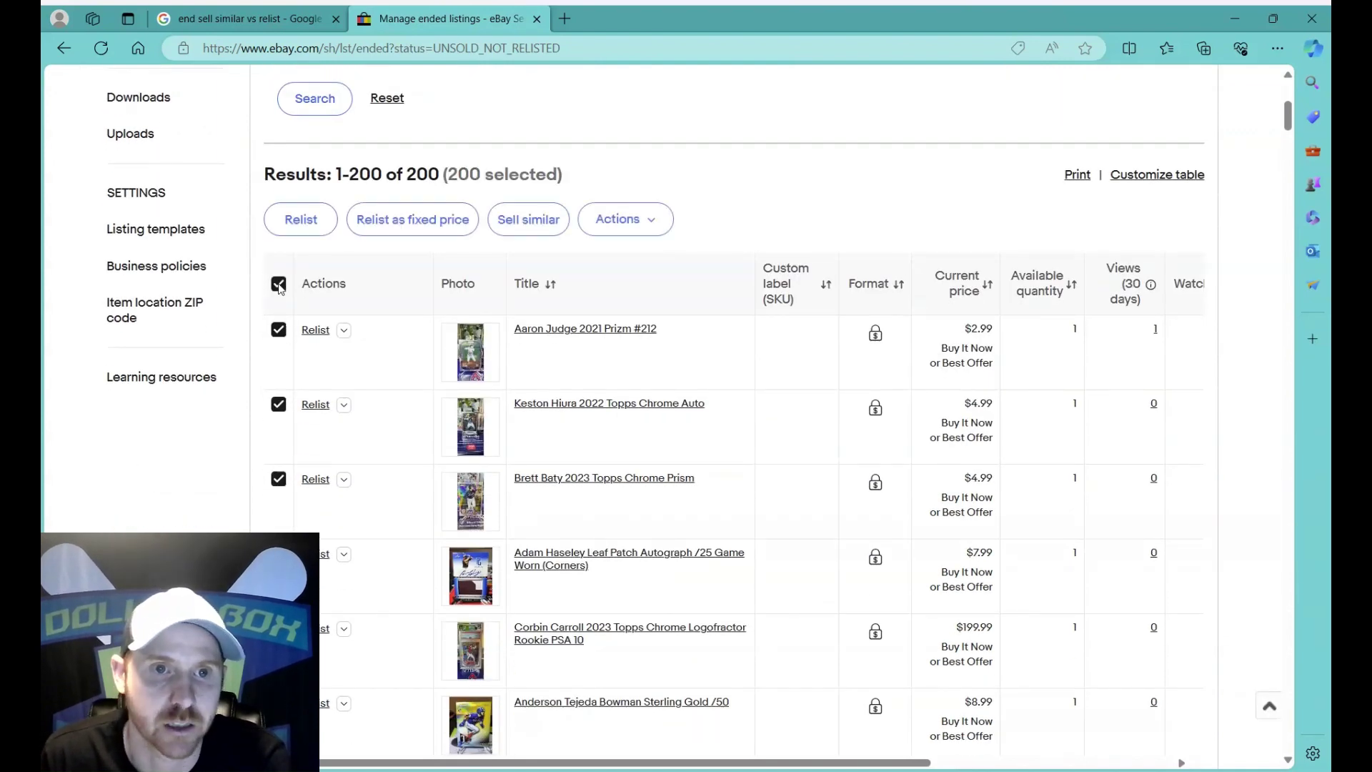
{"action": "left_click", "coordinate": [541, 224]}
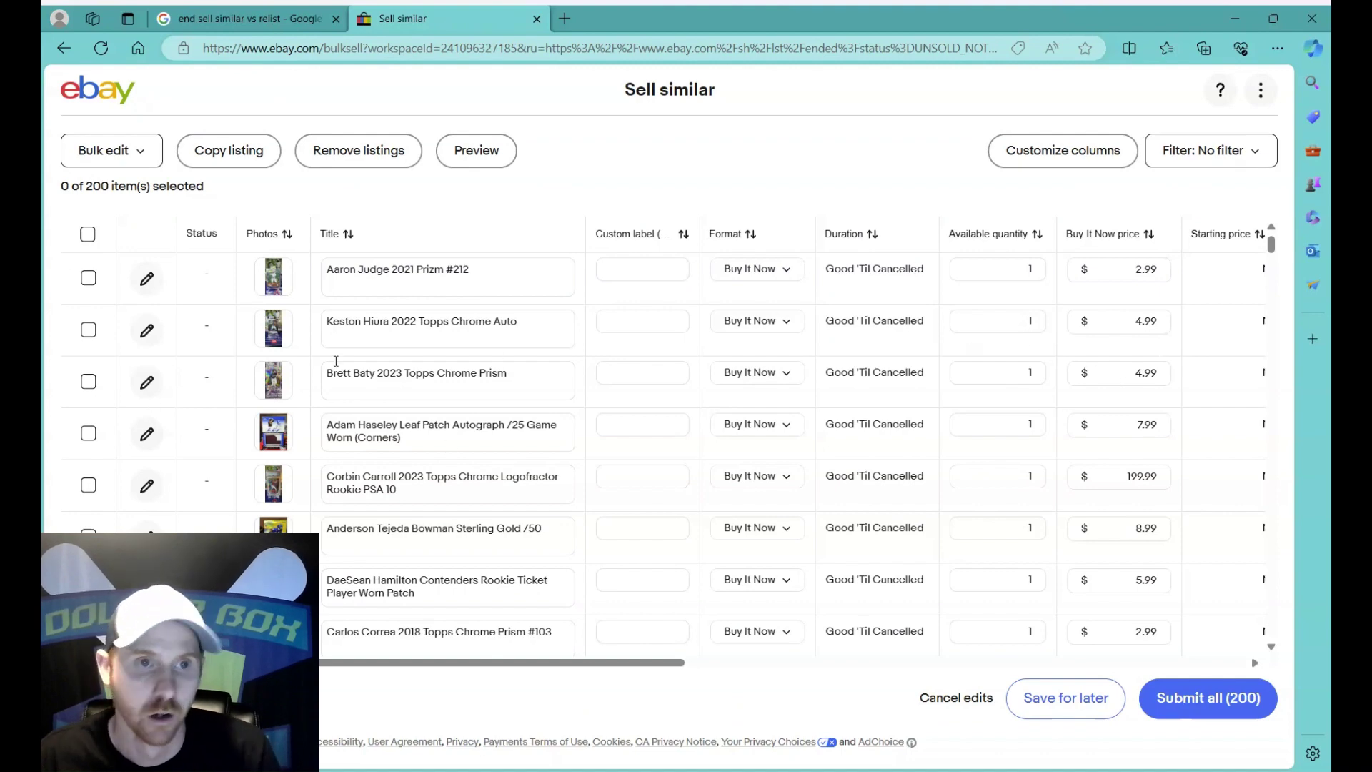
Submit all 200 Sell similar drafts unchanged, making them live at $0.00 estimated fees
{"action": "left_click", "coordinate": [139, 153]}
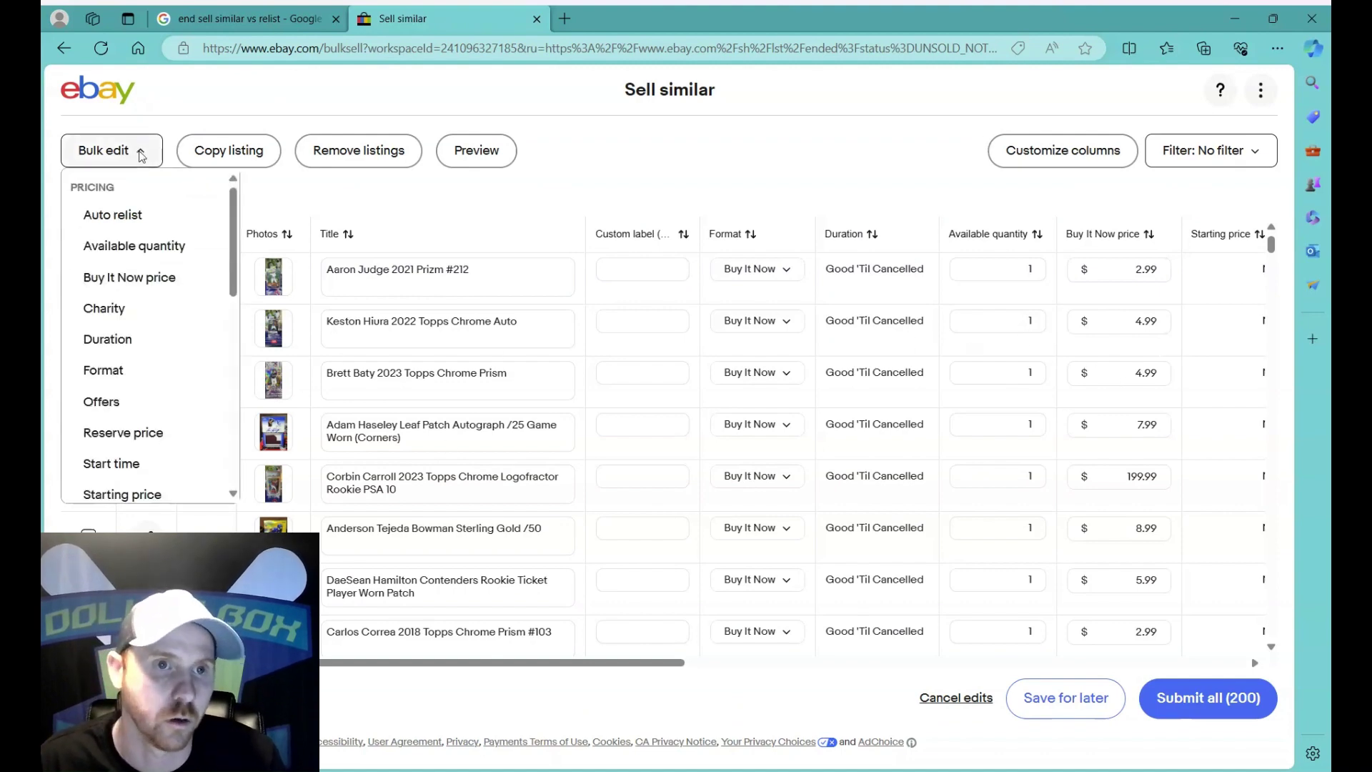
{"action": "left_click", "coordinate": [679, 178]}
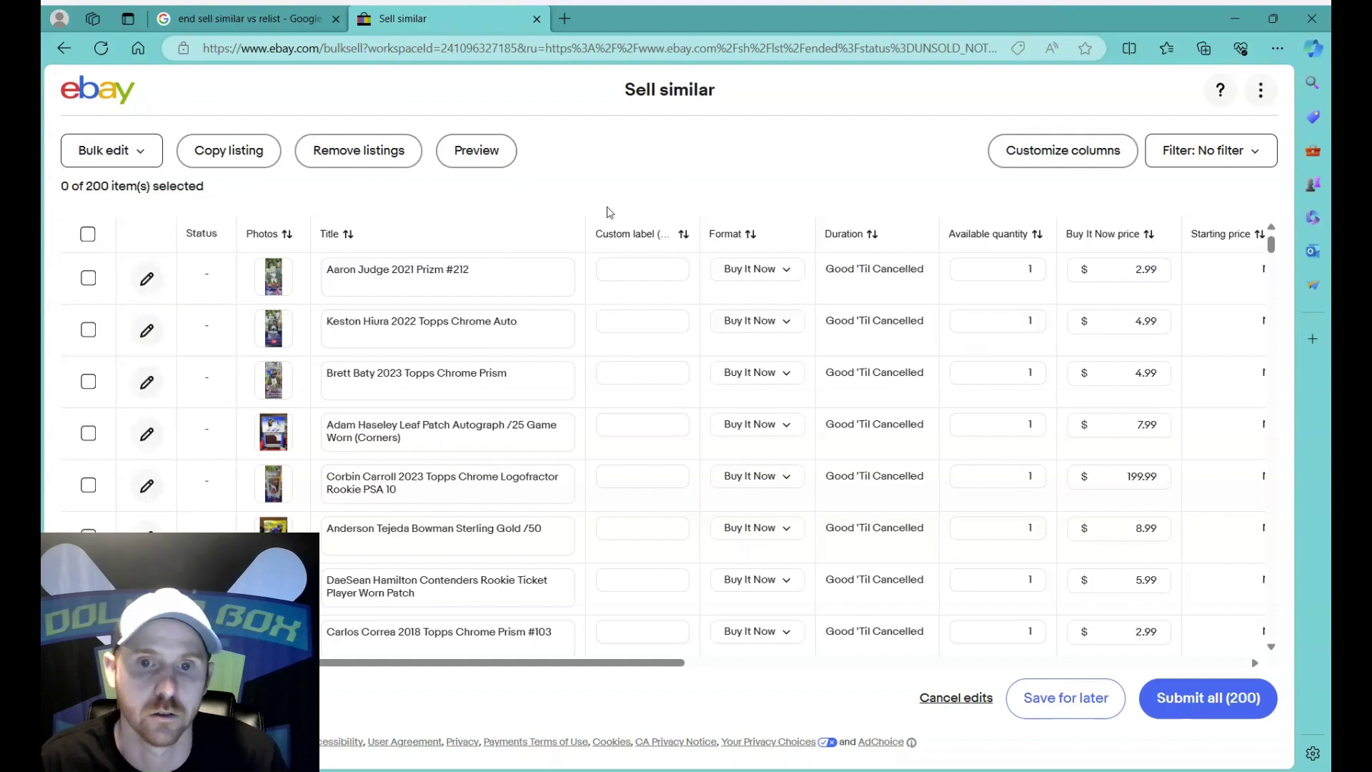
{"action": "left_click", "coordinate": [88, 235]}
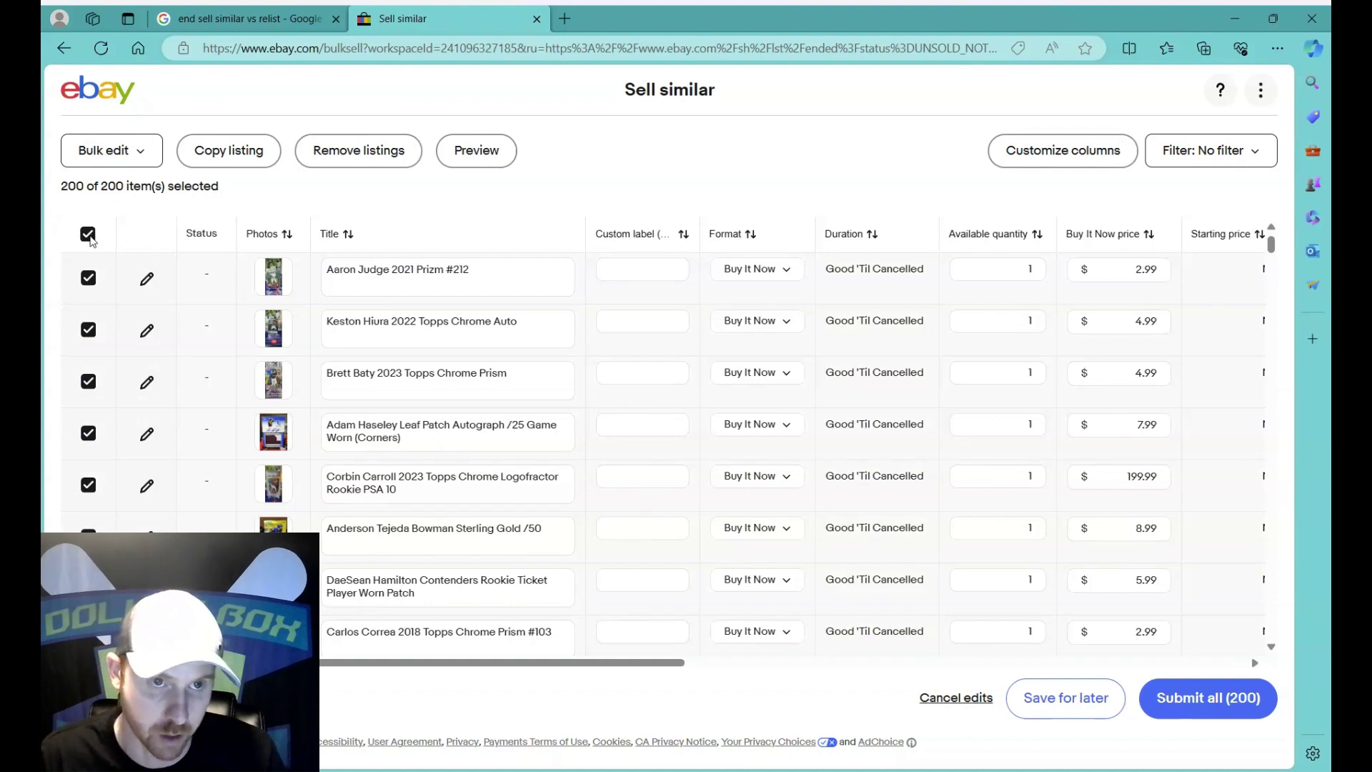
{"action": "left_click", "coordinate": [1192, 702]}
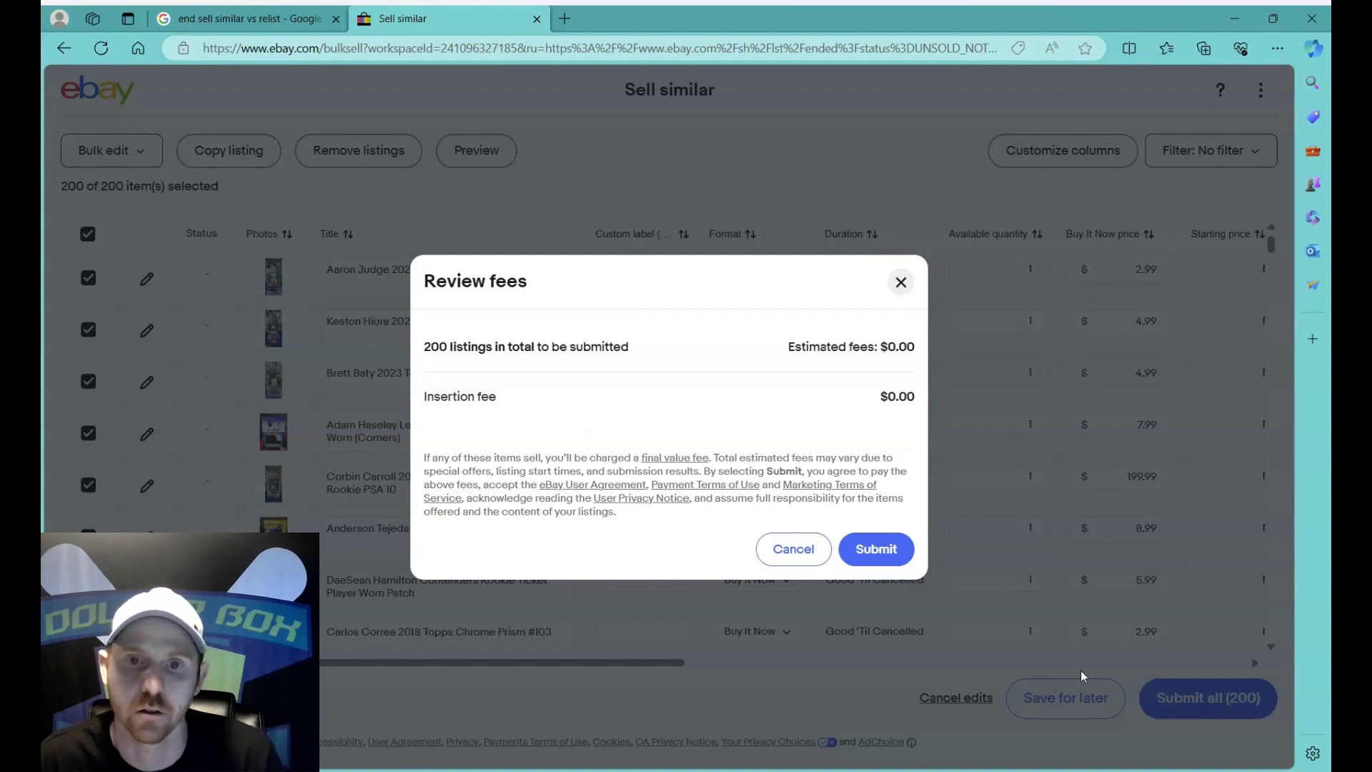
{"action": "left_click", "coordinate": [879, 561]}
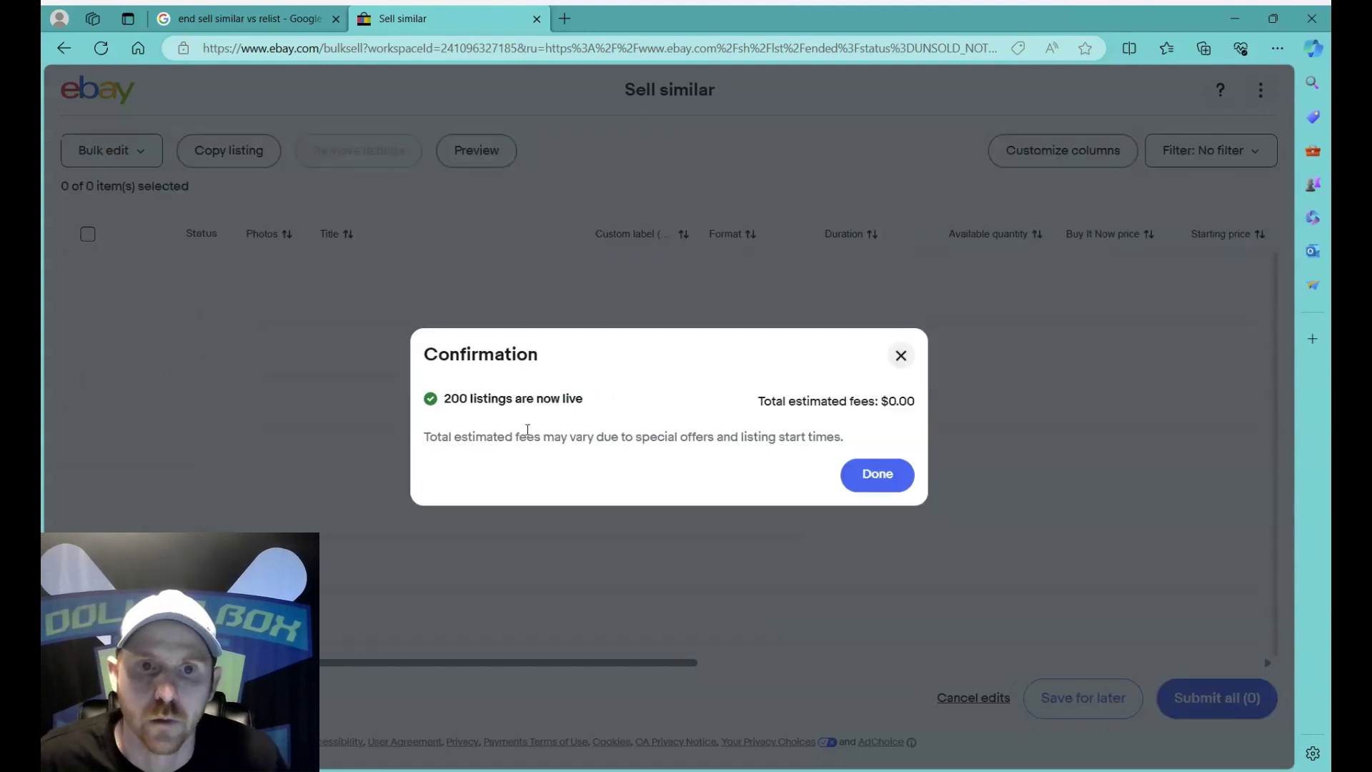
{"action": "left_click", "coordinate": [868, 477]}
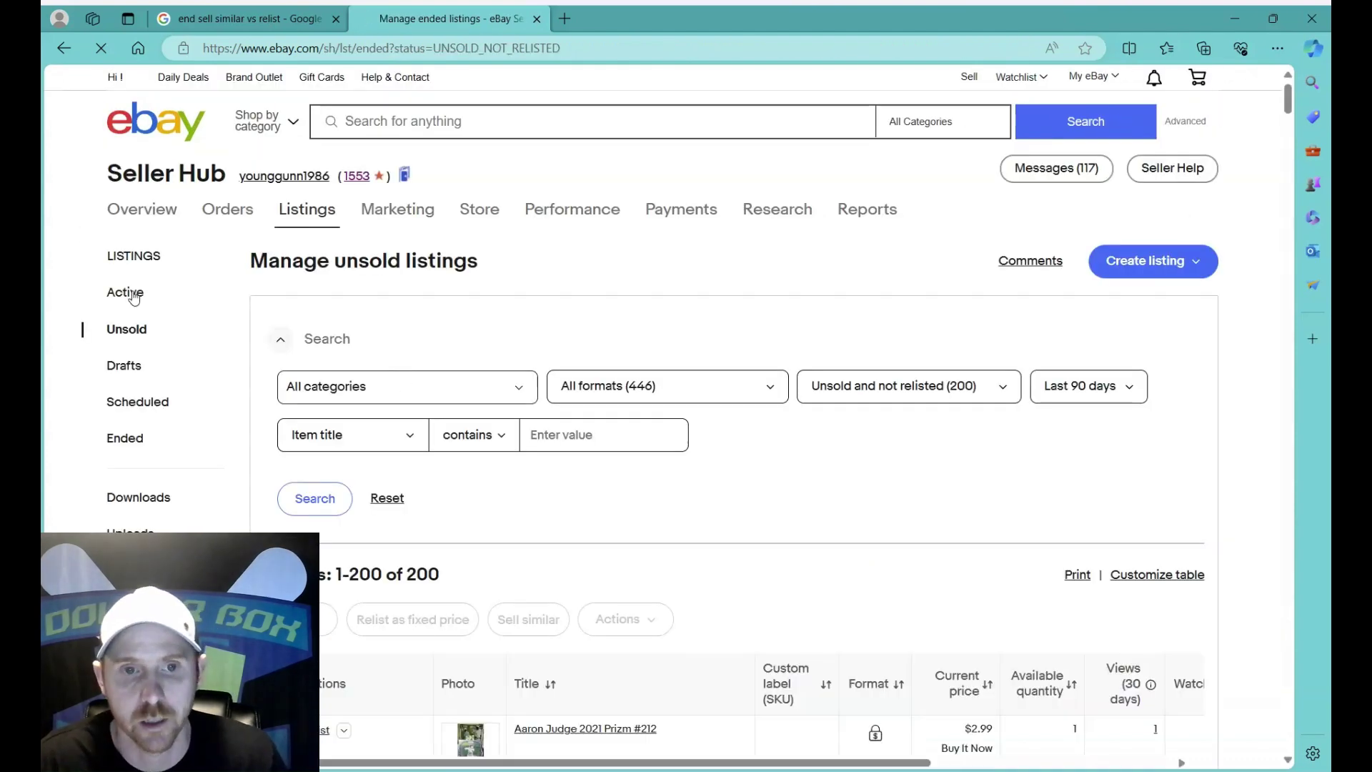
Return to Manage active listings, now back at 828 active listings after relisting
{"action": "left_click", "coordinate": [133, 294]}
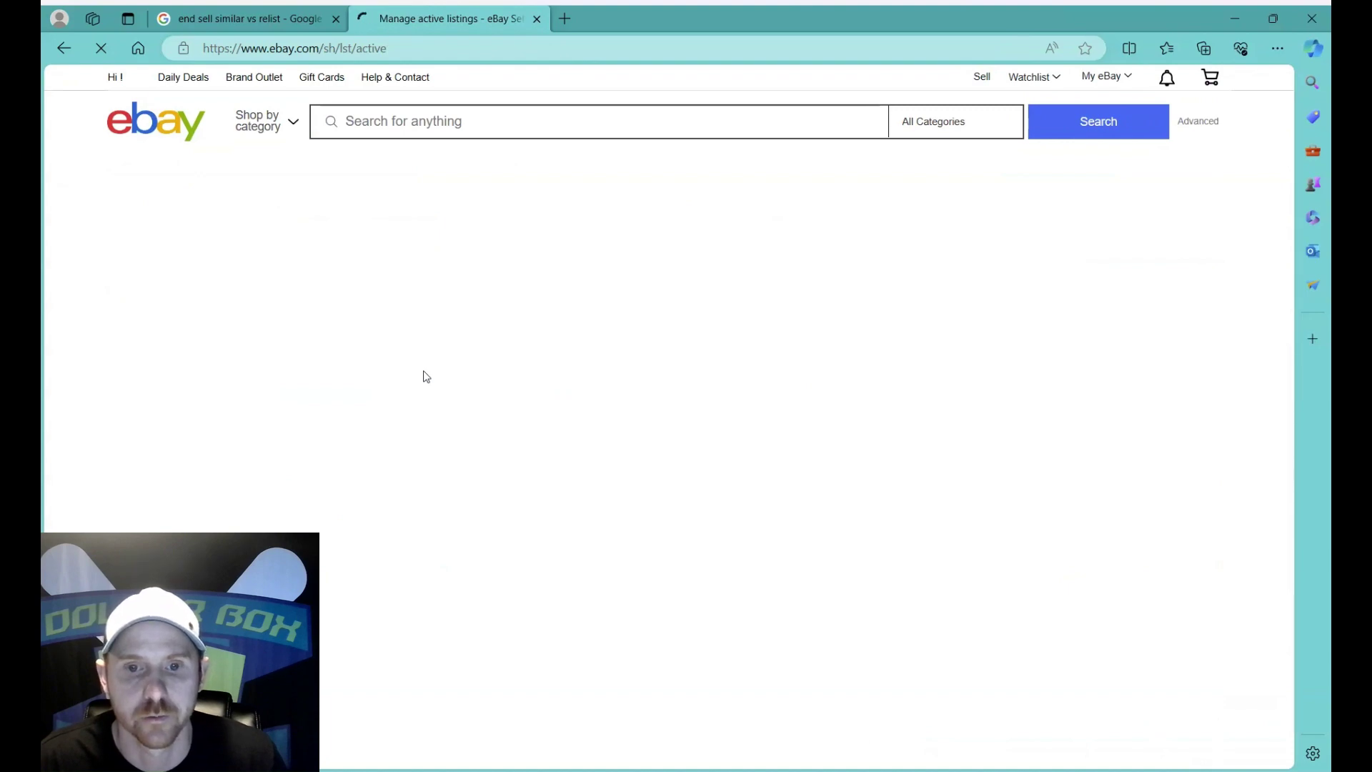
{"action": "scroll", "coordinate": [561, 429], "scroll_direction": "down", "scroll_amount": 1}
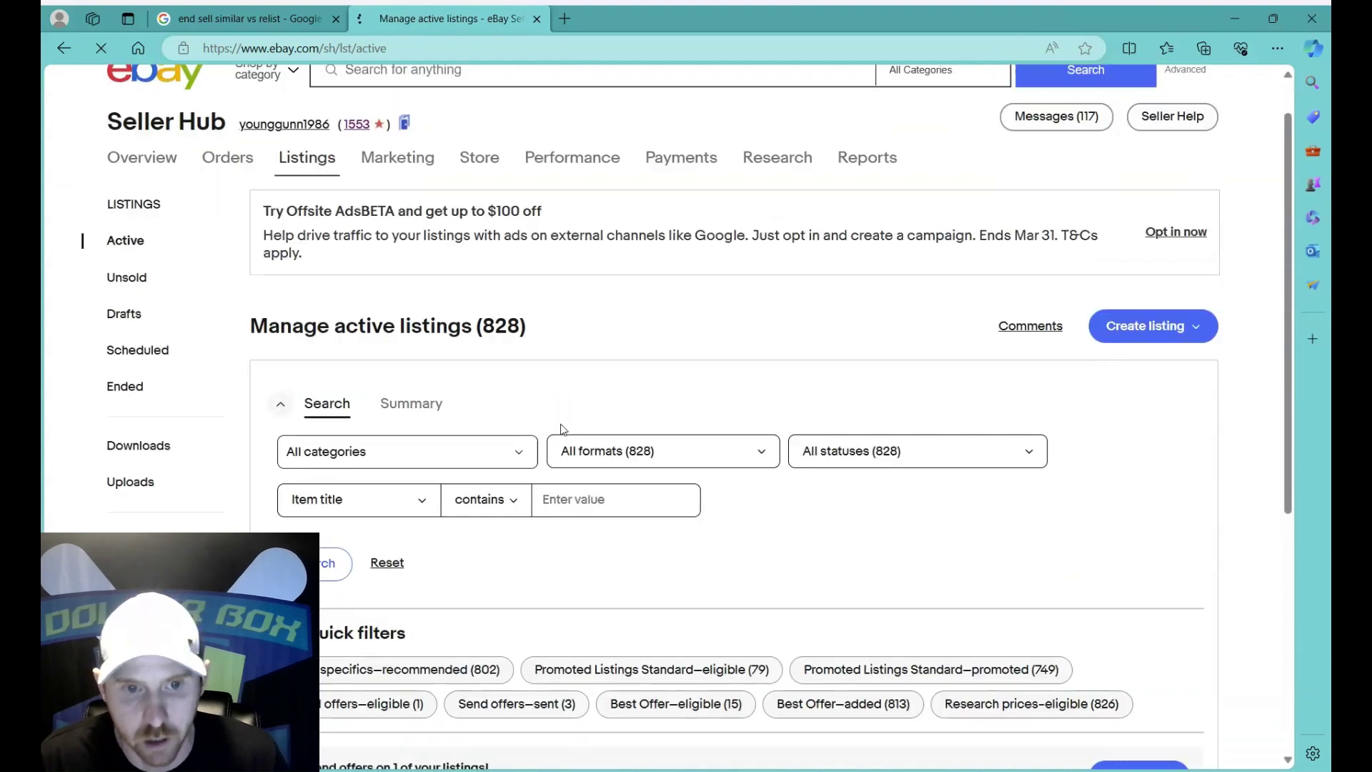
{"action": "scroll", "coordinate": [561, 429], "scroll_direction": "down", "scroll_amount": 2}
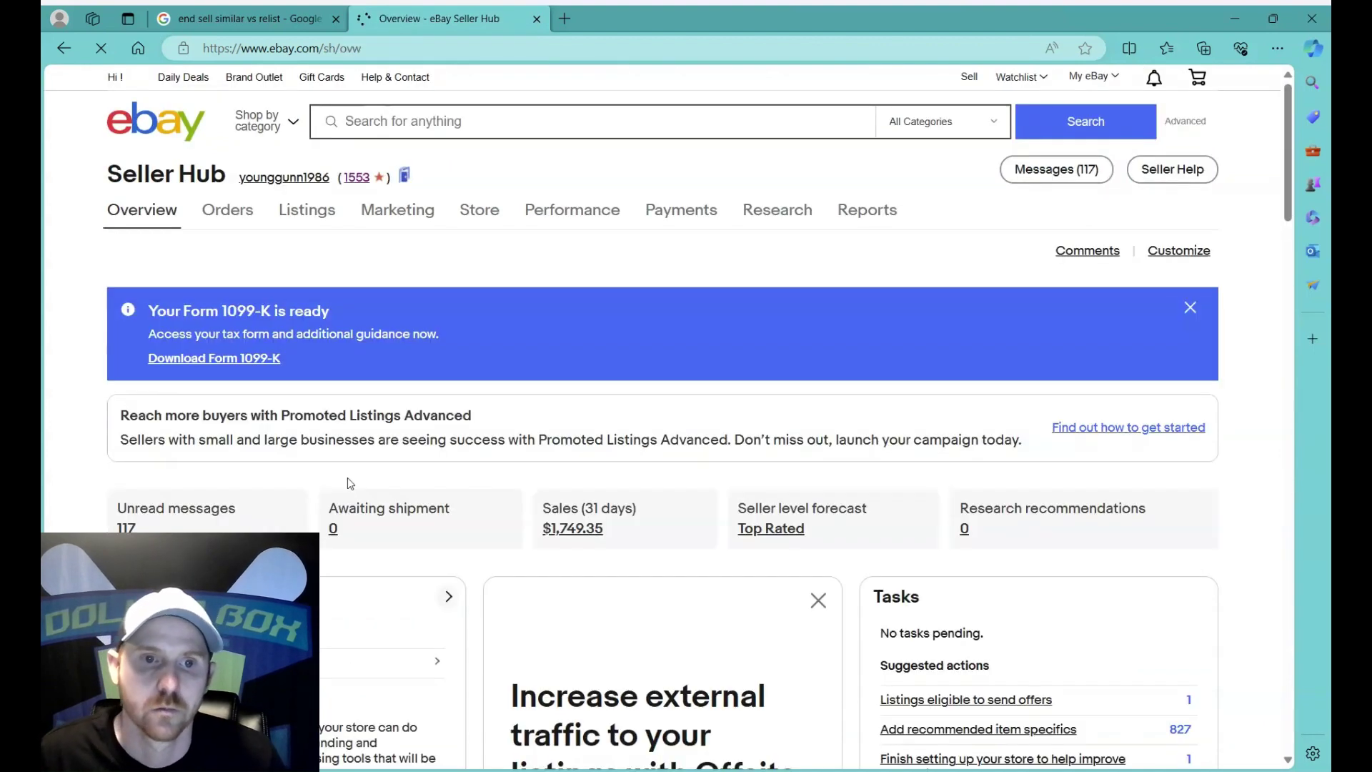
{"action": "left_click", "coordinate": [319, 213]}
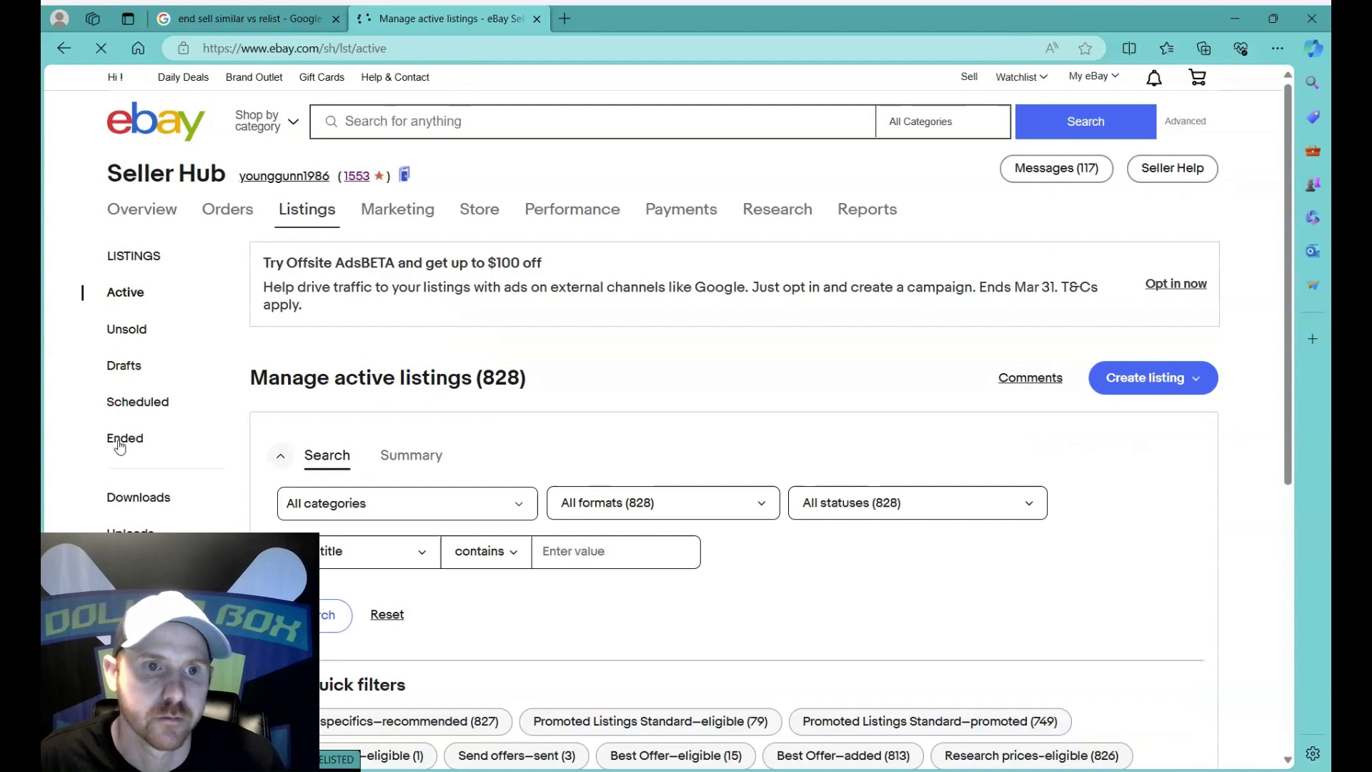
In Unsold, select all 200 old not-relisted listings and confirm deleting them
{"action": "left_click", "coordinate": [121, 441]}
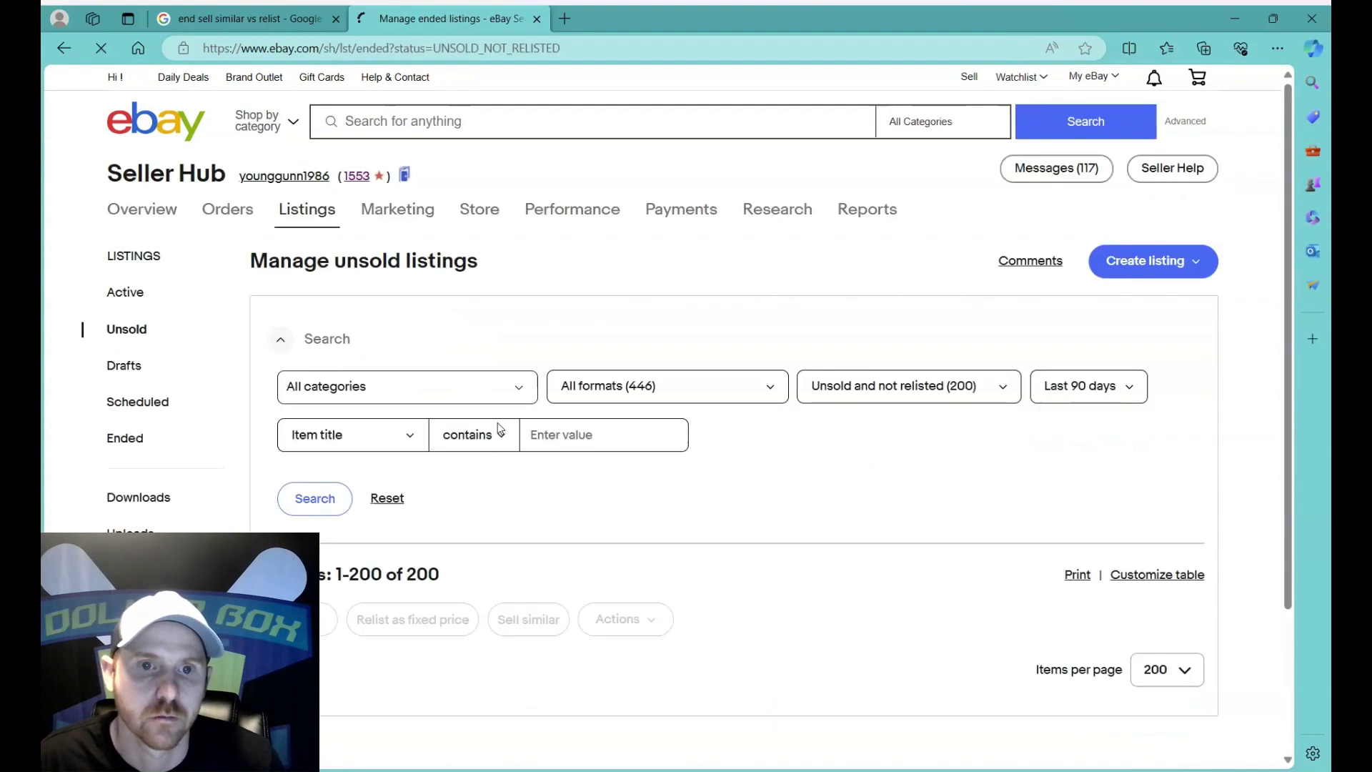
{"action": "scroll", "coordinate": [499, 428], "scroll_direction": "down", "scroll_amount": 3}
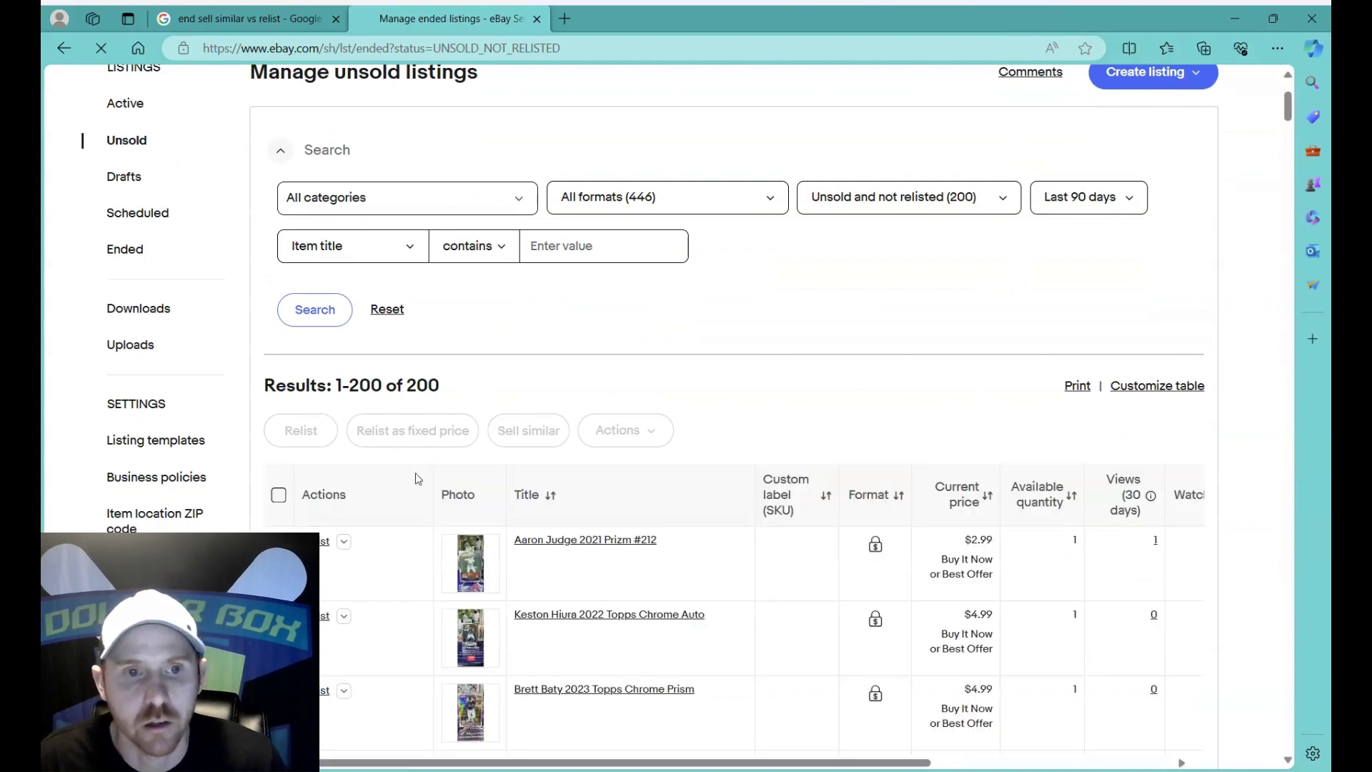
{"action": "scroll", "coordinate": [417, 475], "scroll_direction": "down", "scroll_amount": 2}
{"action": "left_click", "coordinate": [280, 390]}
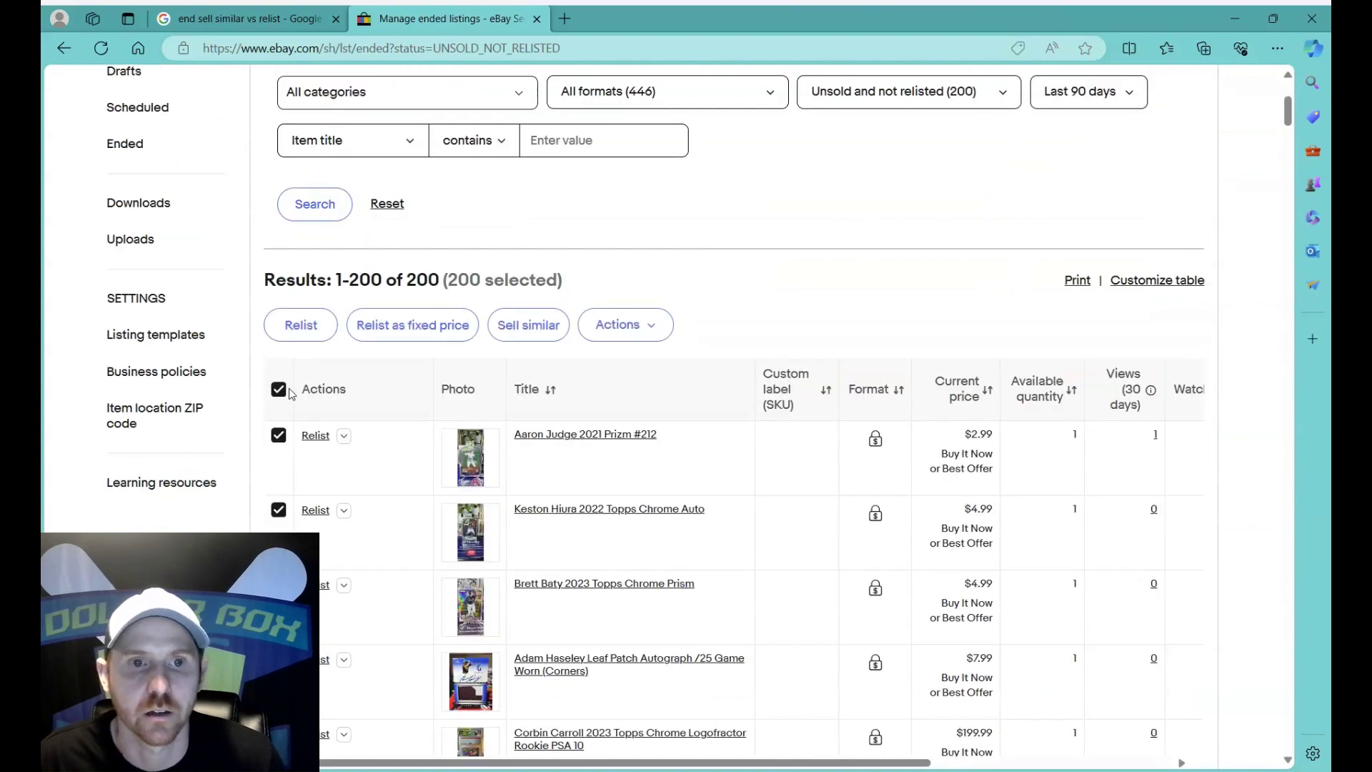
{"action": "left_click", "coordinate": [629, 328]}
{"action": "left_click", "coordinate": [618, 393]}
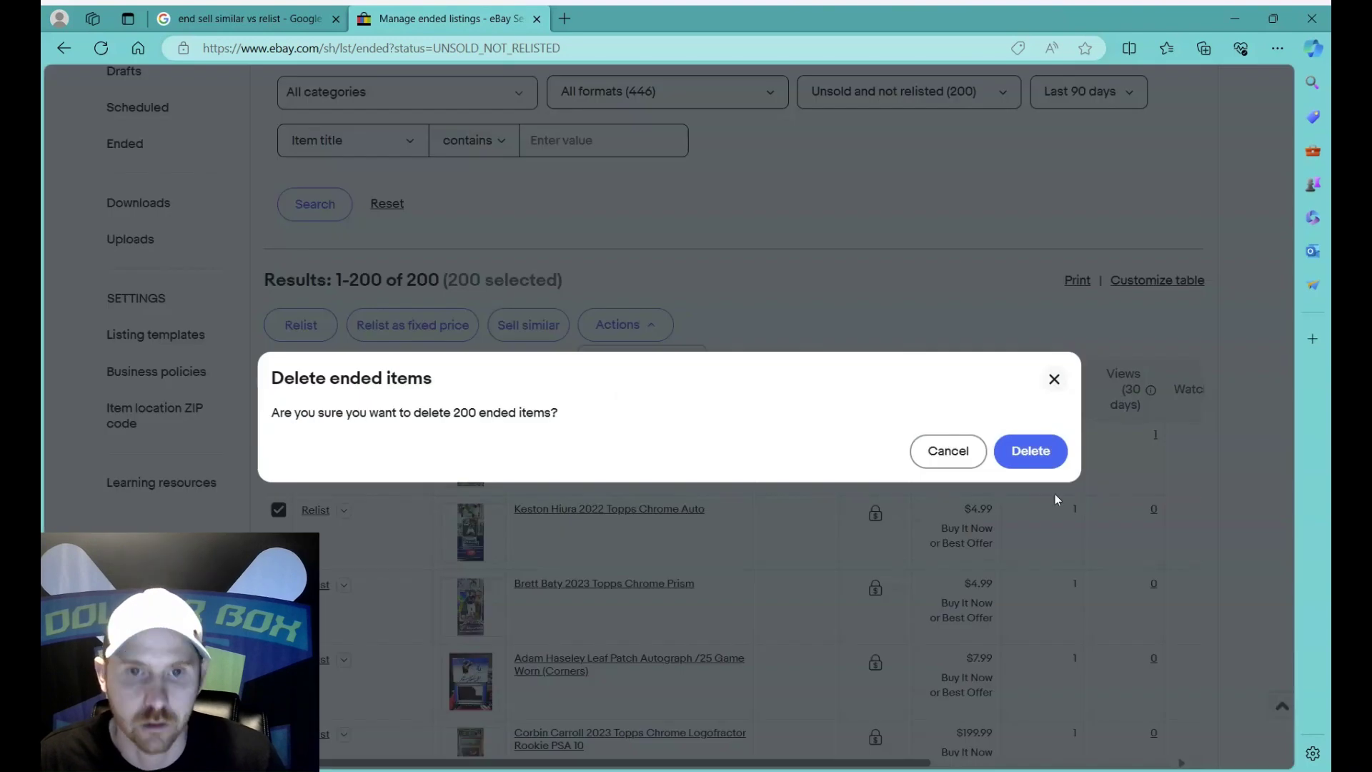
{"action": "left_click", "coordinate": [1031, 451]}
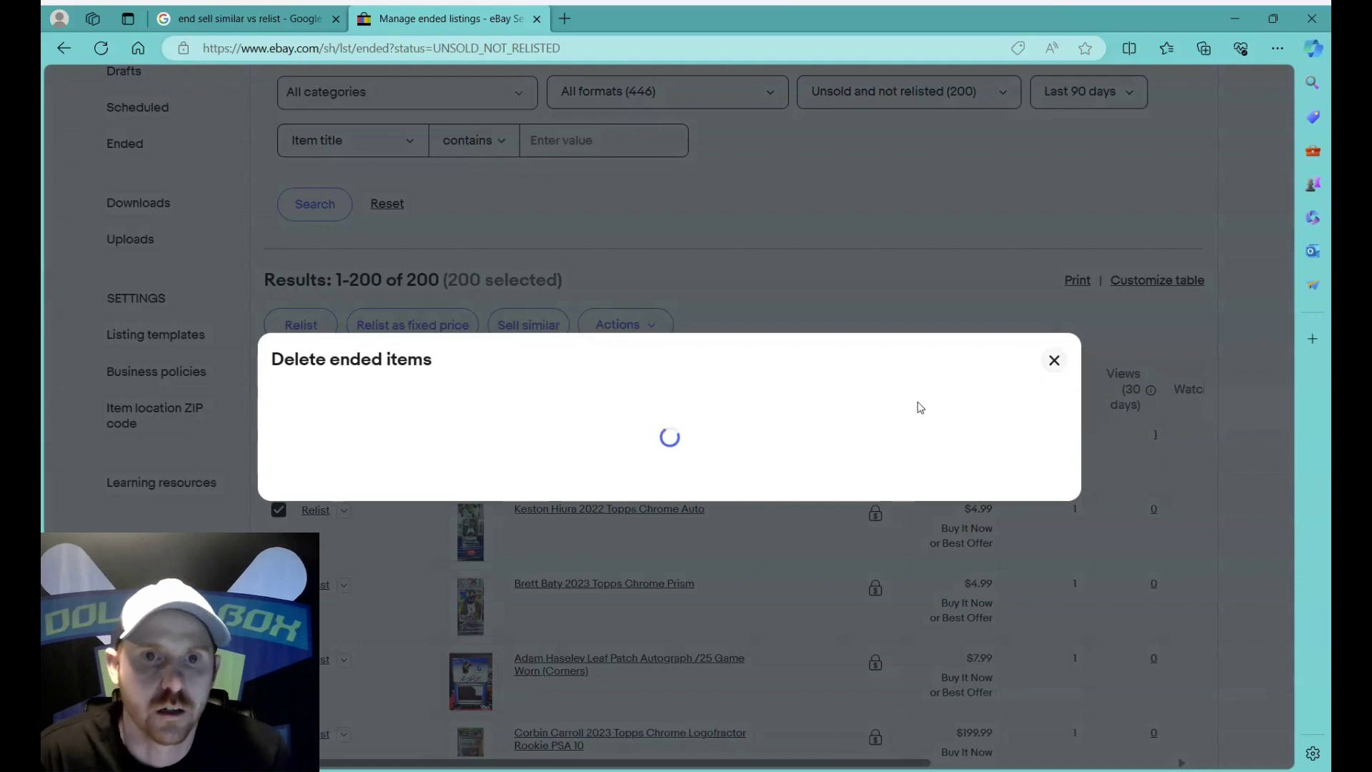